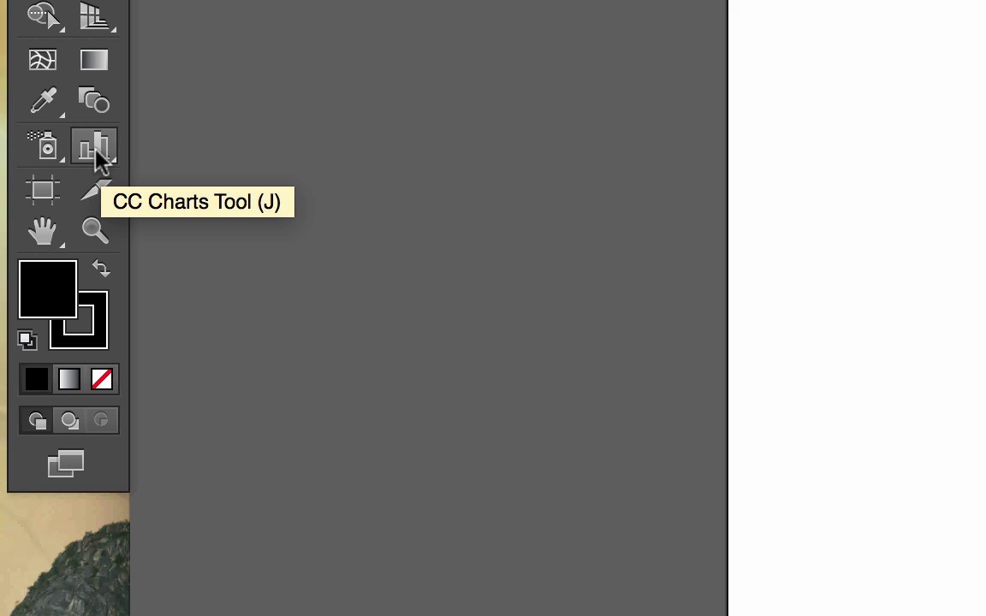
Step: Choose the Pie Graph Tool from the graph tools group
click(96, 158)
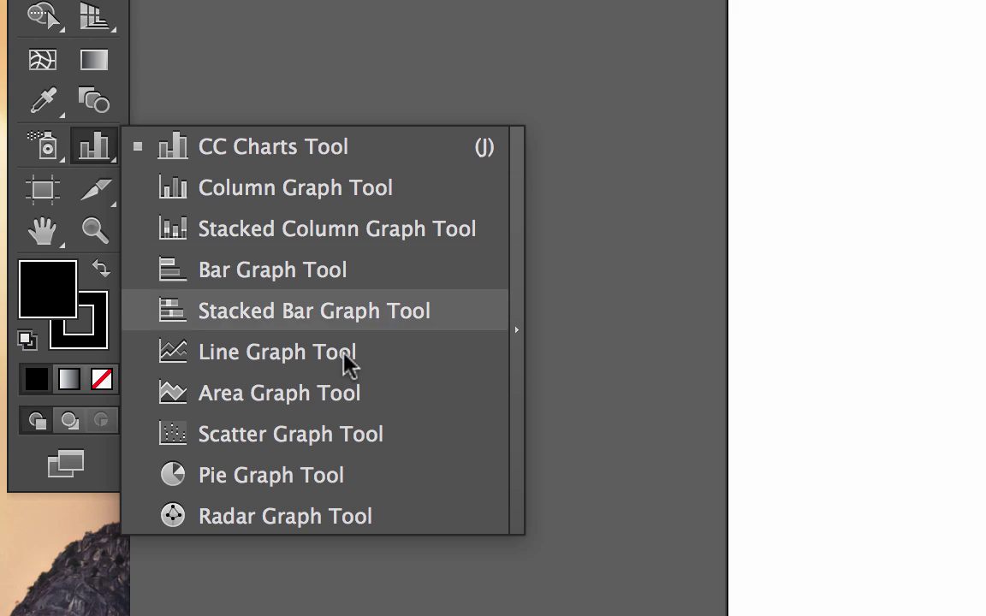
click(308, 483)
Step: Draw a pie graph on the artboard and make the Graph Data window taller
drag(515, 284, 732, 516)
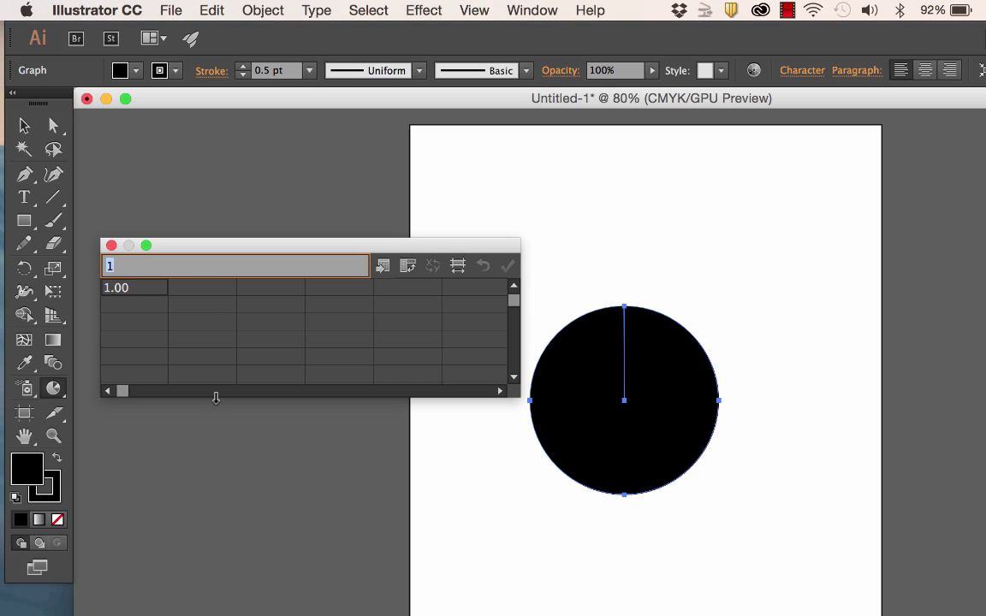
drag(515, 394, 464, 464)
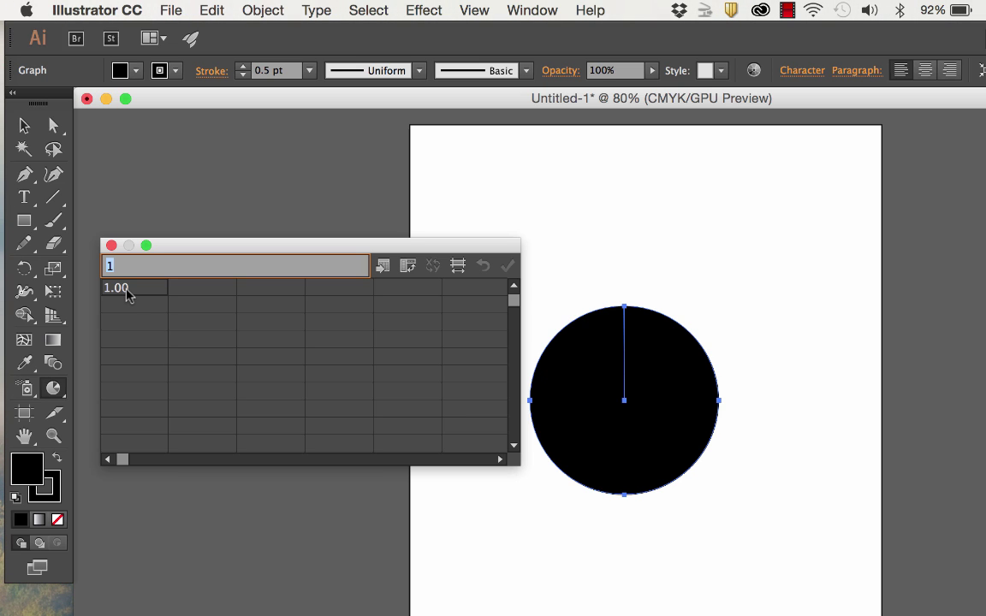
Step: Enter the category names Apples, Pears, Kiwi, Grapes and Bananas down the first column
text(Apples)
key(Return)
text(Pears)
key(Return)
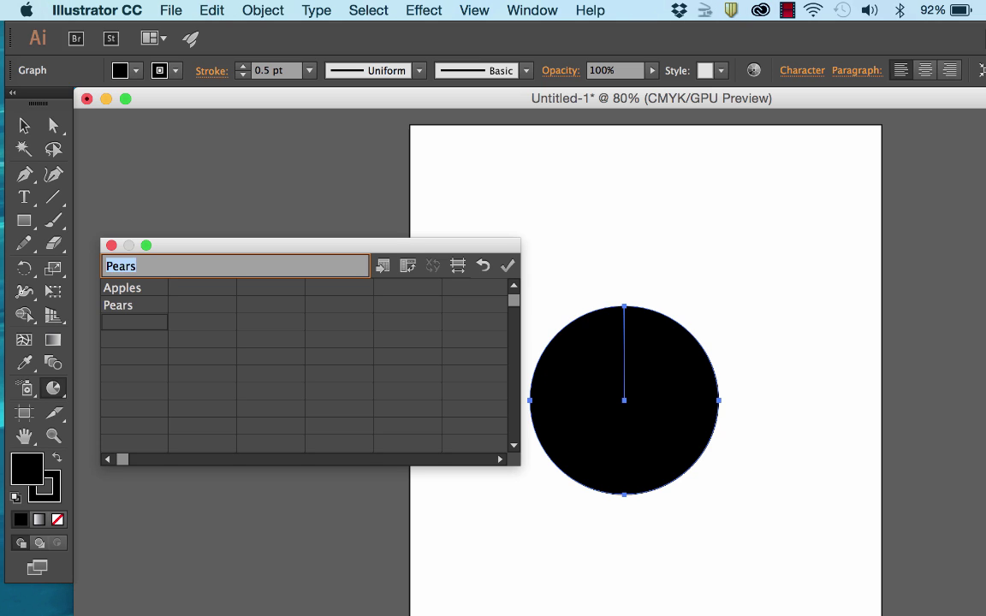
text(Kiwi)
key(Return)
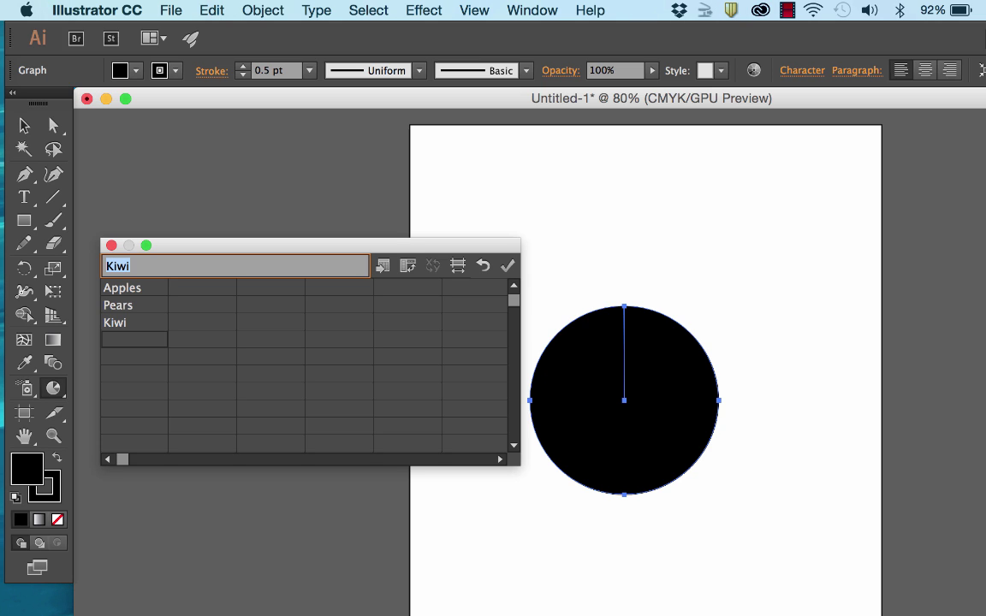
text(Grapes)
key(Return)
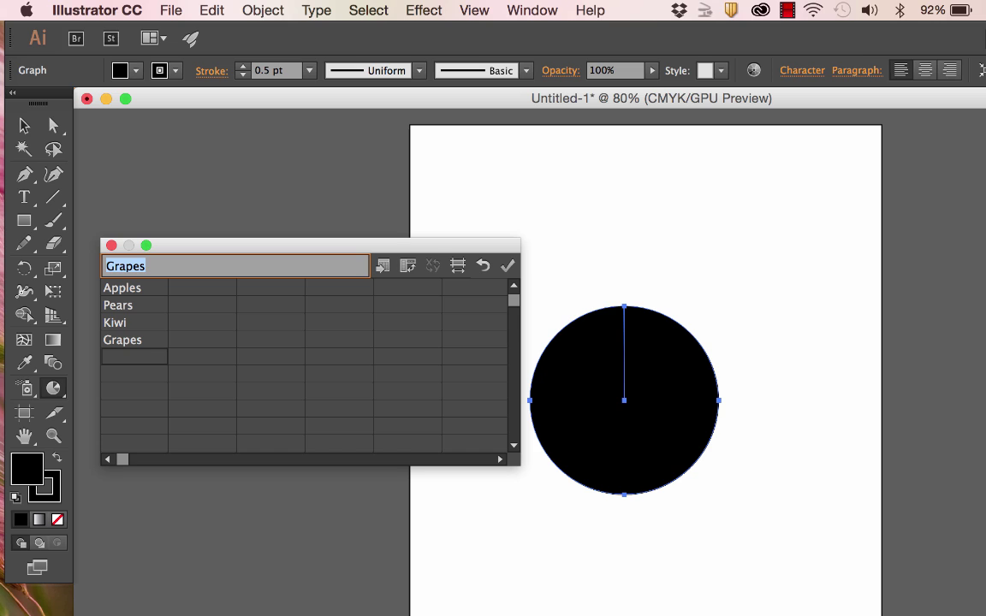
text(Ba)
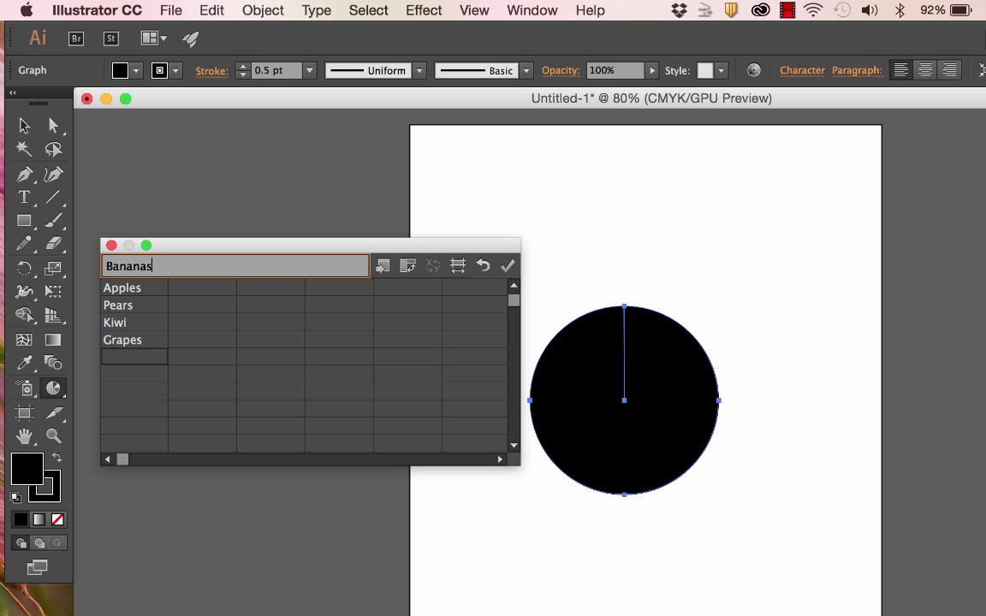
text(nanas)
Step: Enter the values 1, 2, 3, 4 and 5 for the five fruits
click(198, 289)
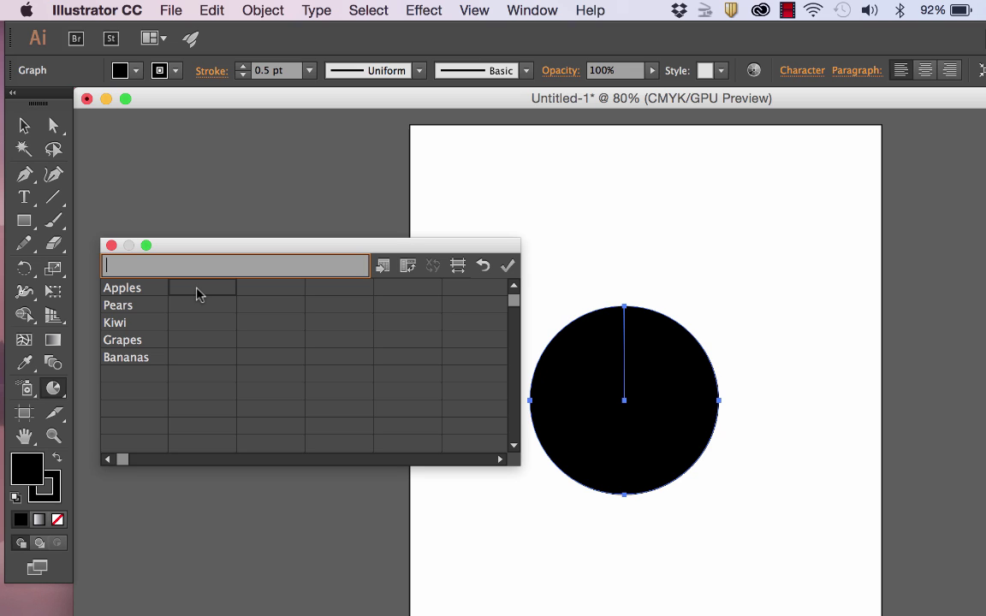
text(1)
key(Return)
text(2)
key(Return)
text(3)
key(Return)
text(4)
key(Return)
text(5)
key(Return)
key(Right)
key(Down)
key(Down)
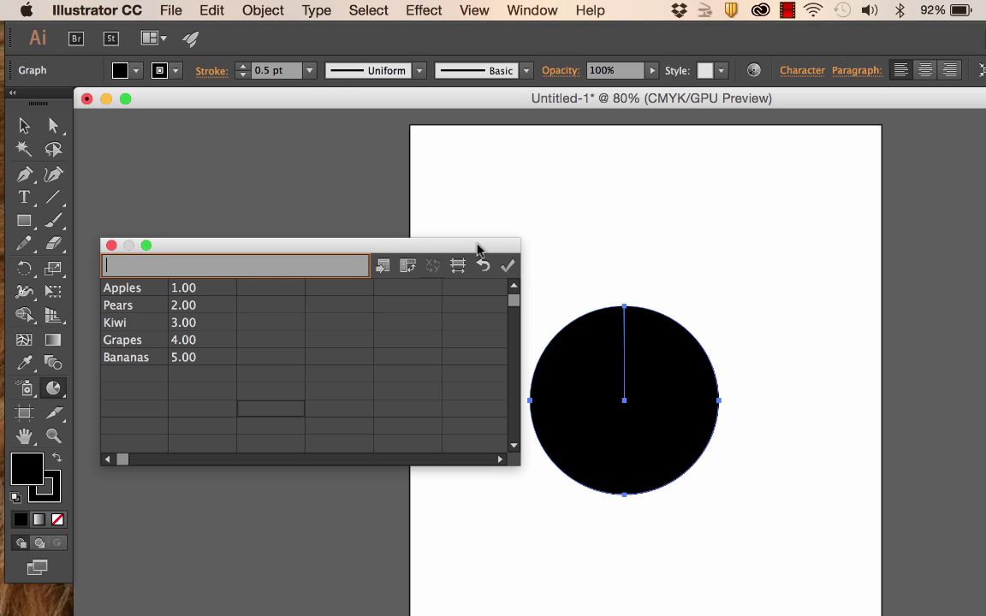
Step: Apply the data, transpose rows and columns, and reapply to get one five-wedge pie
drag(476, 245, 457, 153)
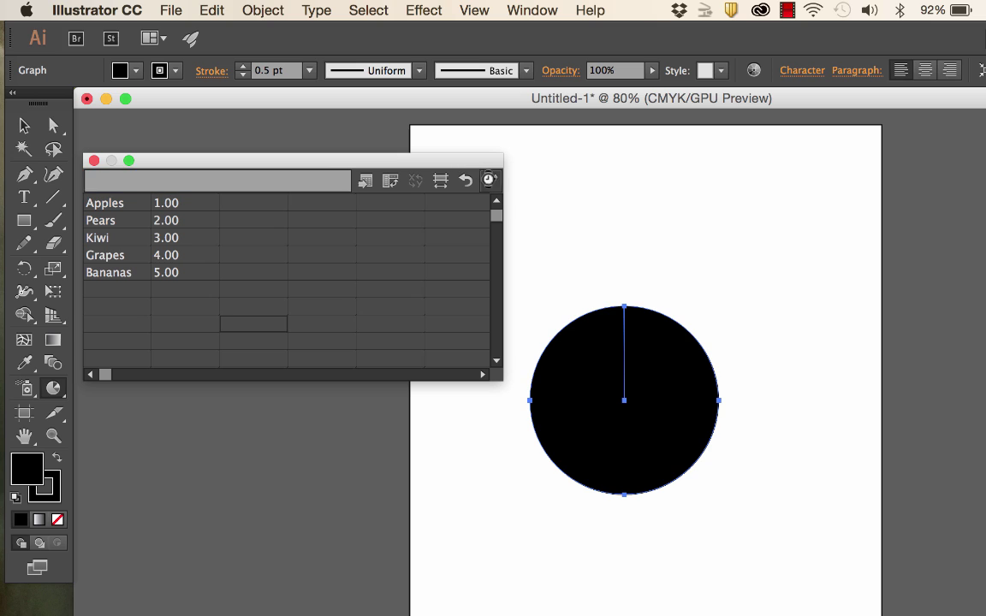
click(489, 181)
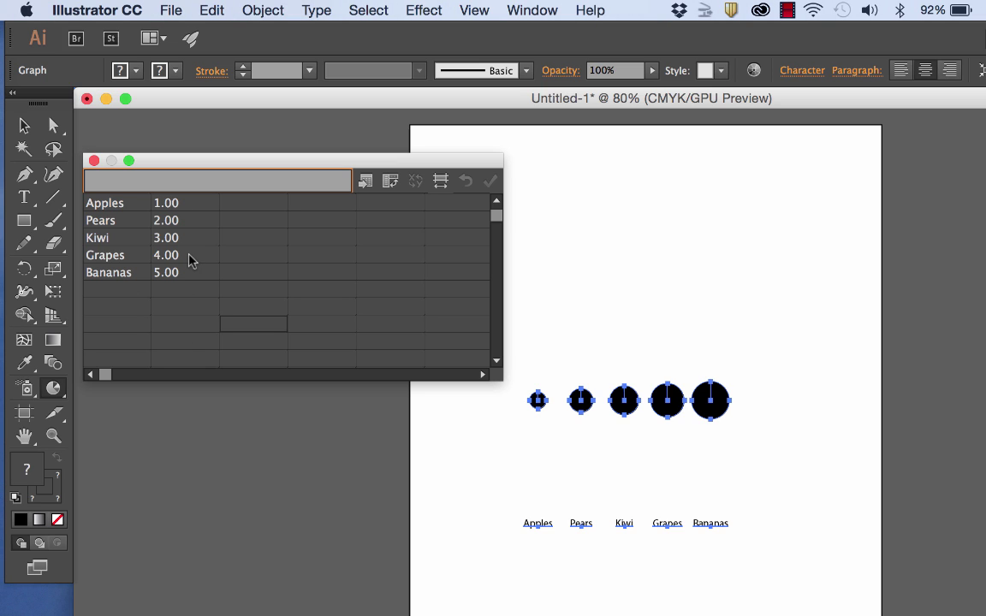
click(389, 183)
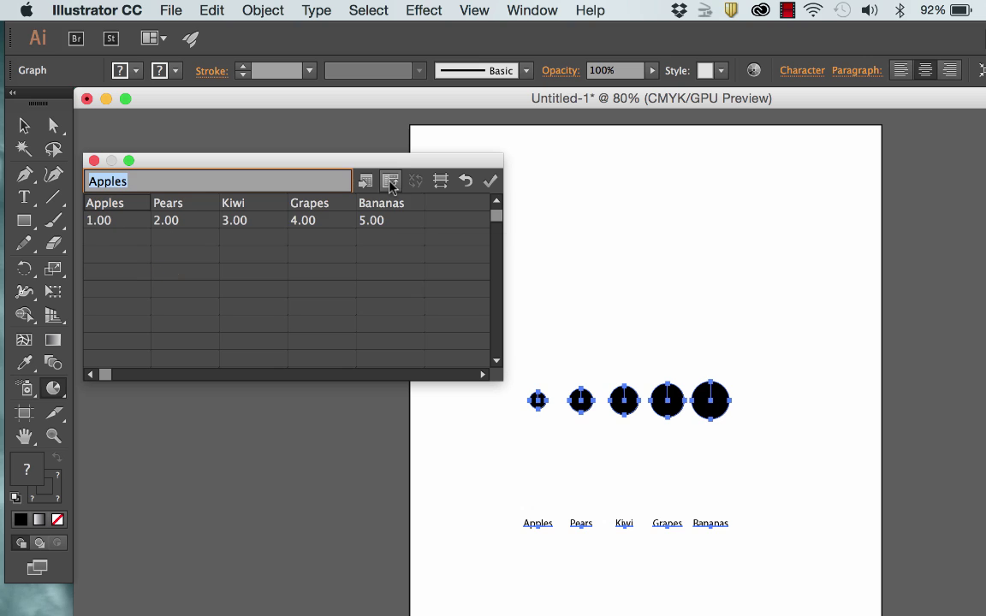
click(490, 181)
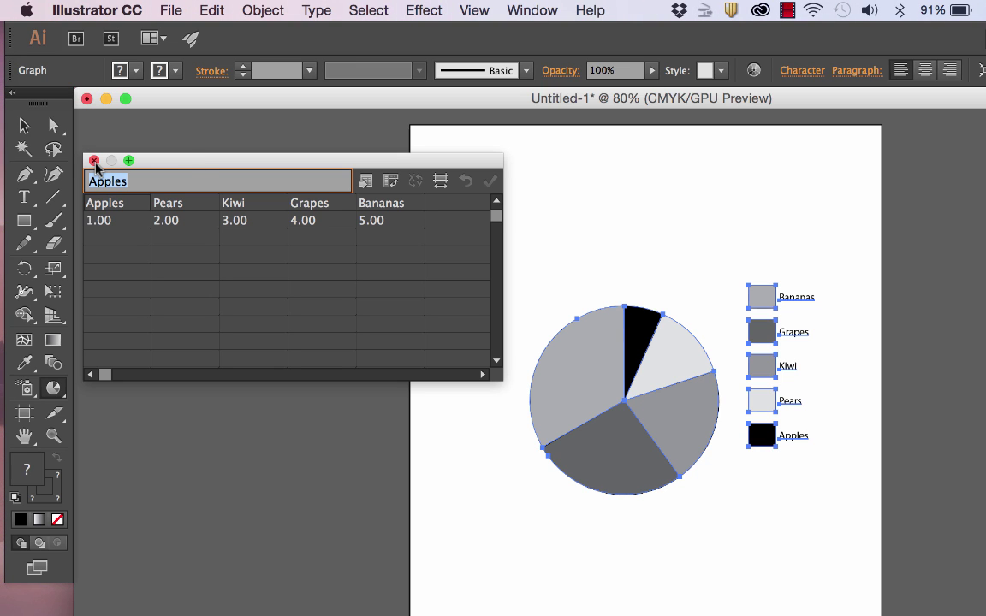
Step: Close the data window and nudge the pie and legend slightly up-left
click(94, 161)
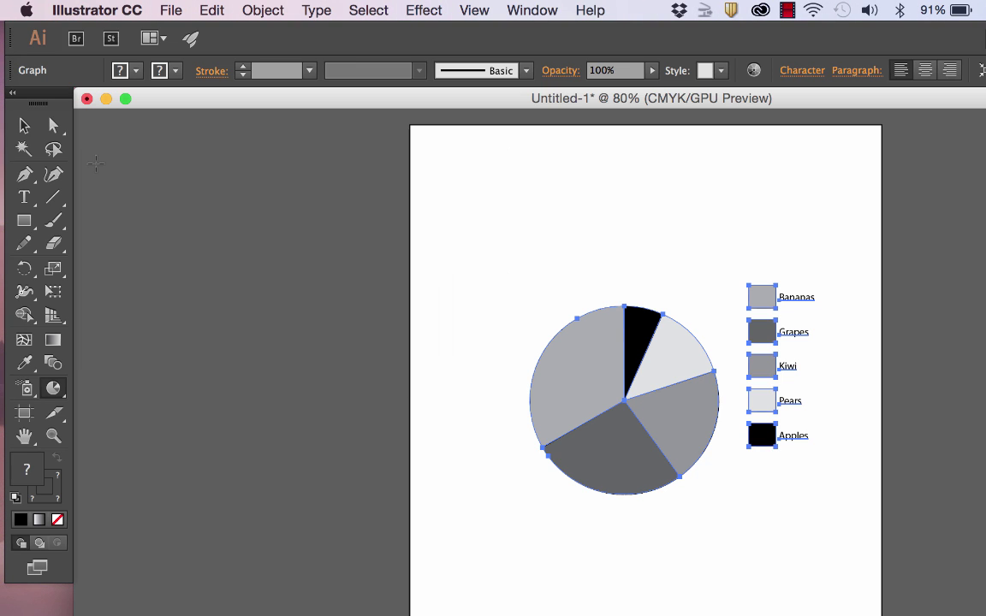
click(31, 128)
drag(609, 359, 597, 352)
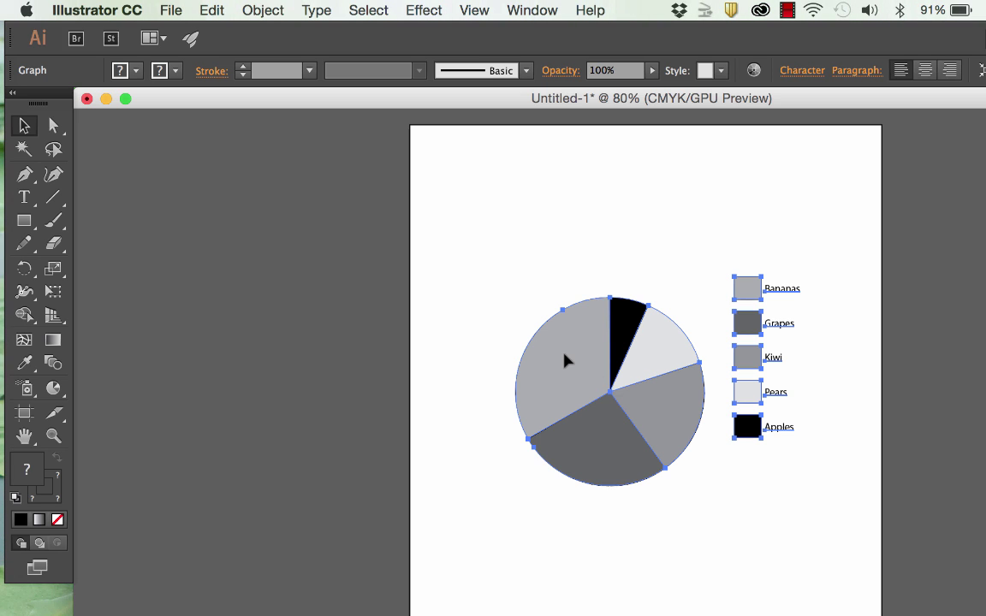
Step: Delete the Bananas name and value from the graph data and apply the change
right_click(565, 361)
right_click(584, 359)
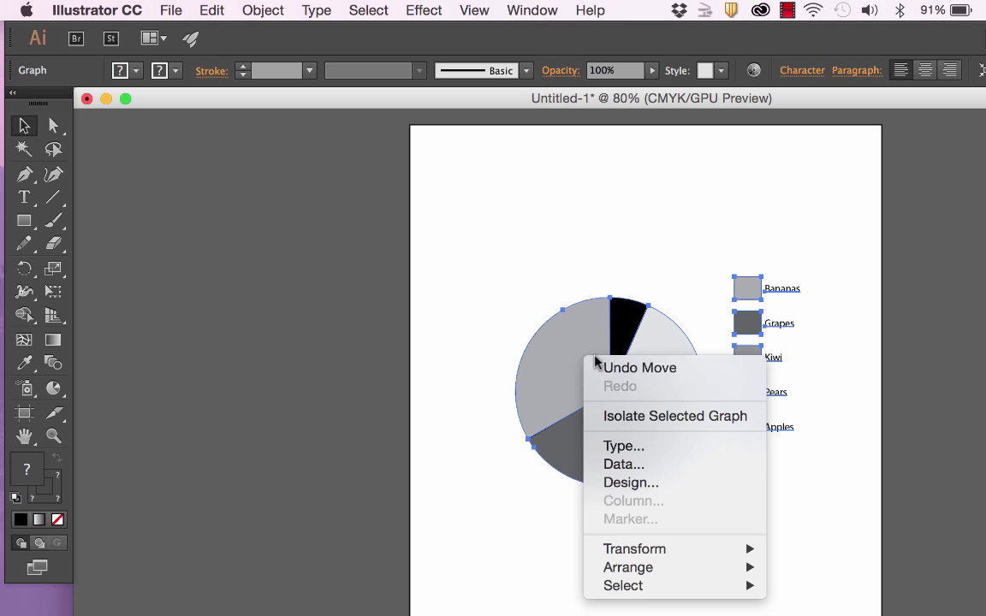
click(641, 466)
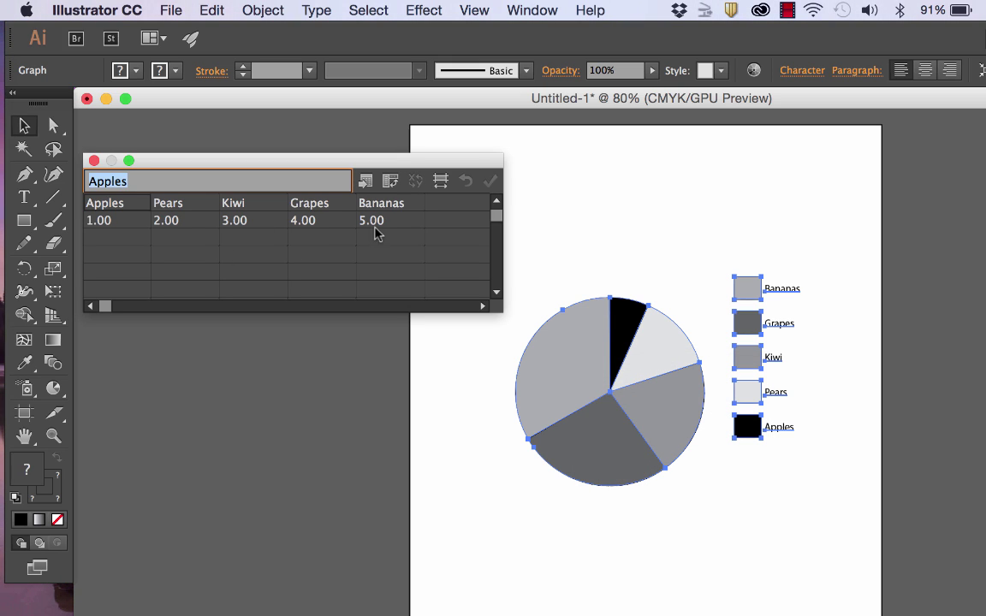
click(382, 223)
key(BackSpace)
click(383, 204)
key(BackSpace)
click(396, 255)
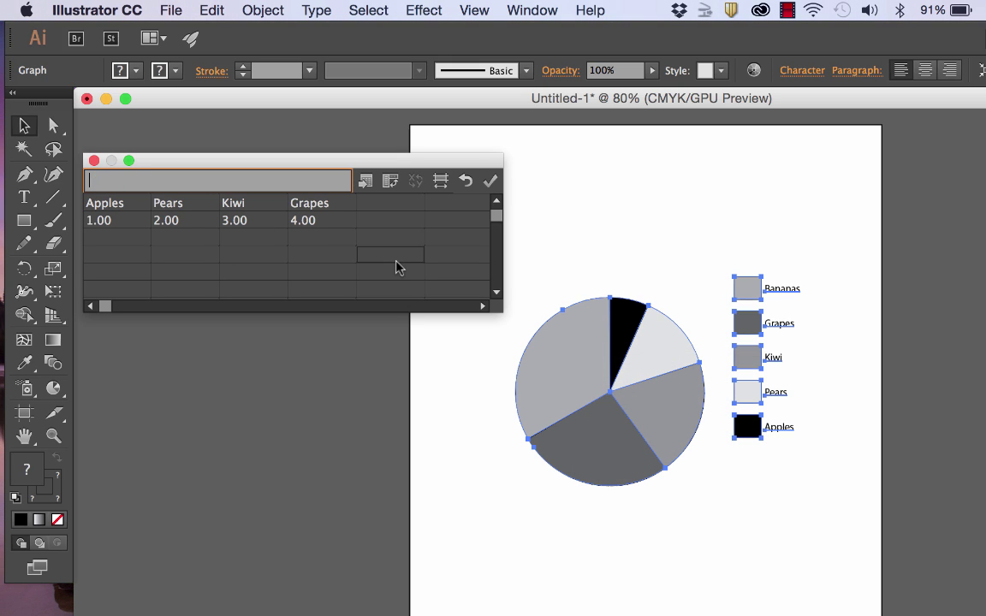
click(489, 180)
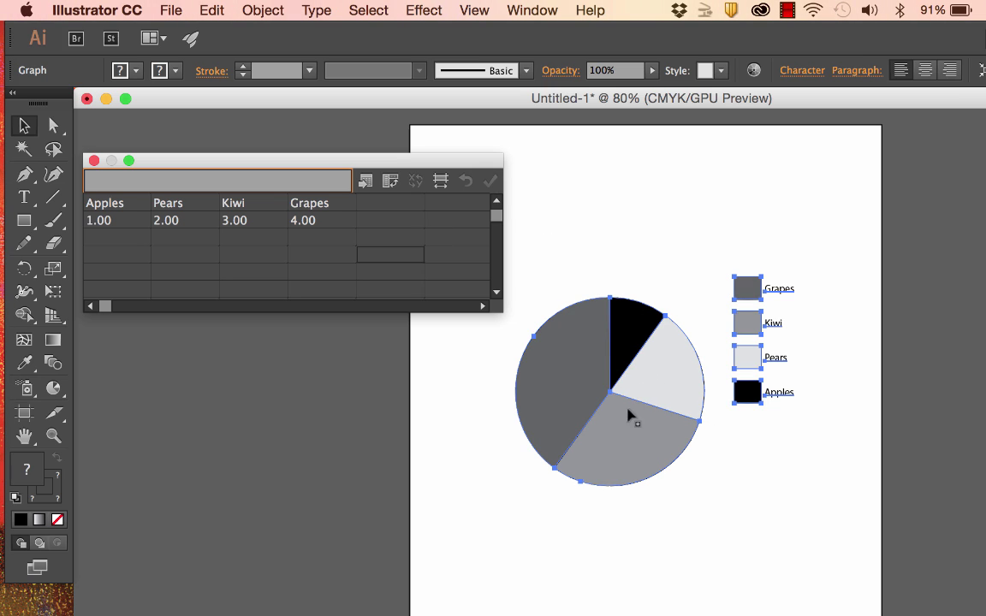
click(94, 161)
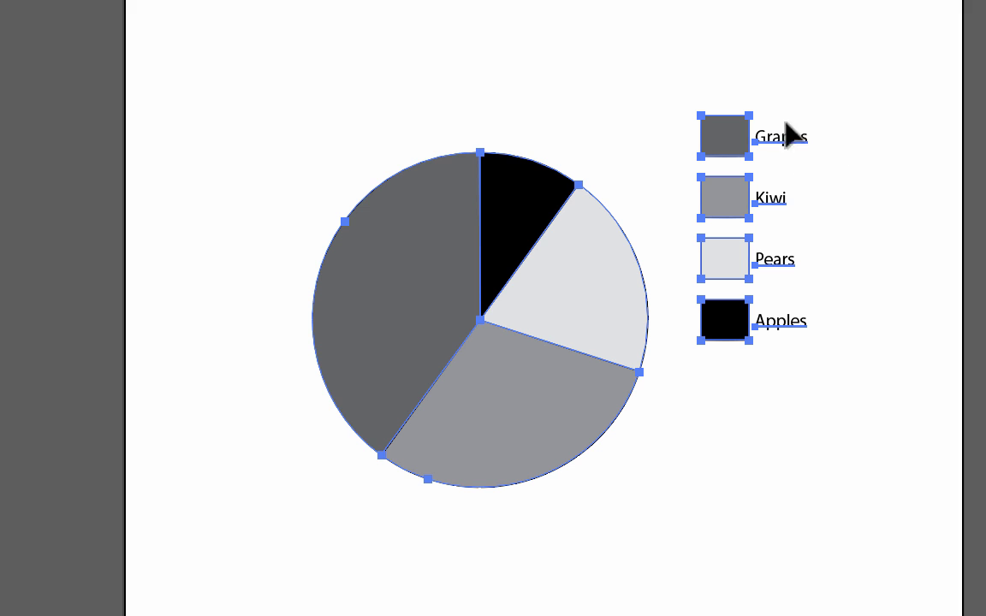
Step: Set the pie graph's legend option to Legends in Wedges
right_click(559, 293)
click(707, 482)
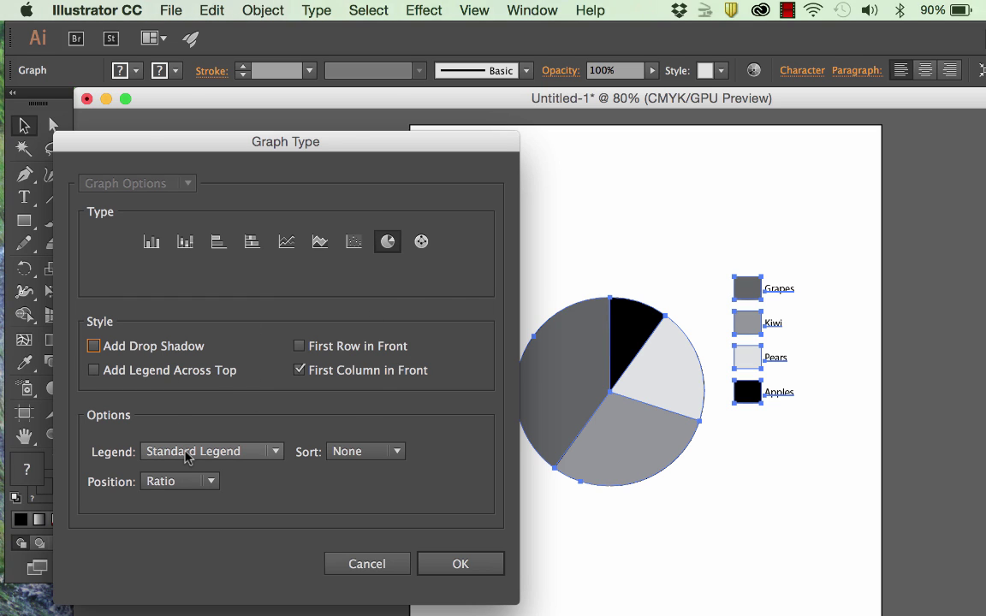
click(186, 456)
click(195, 469)
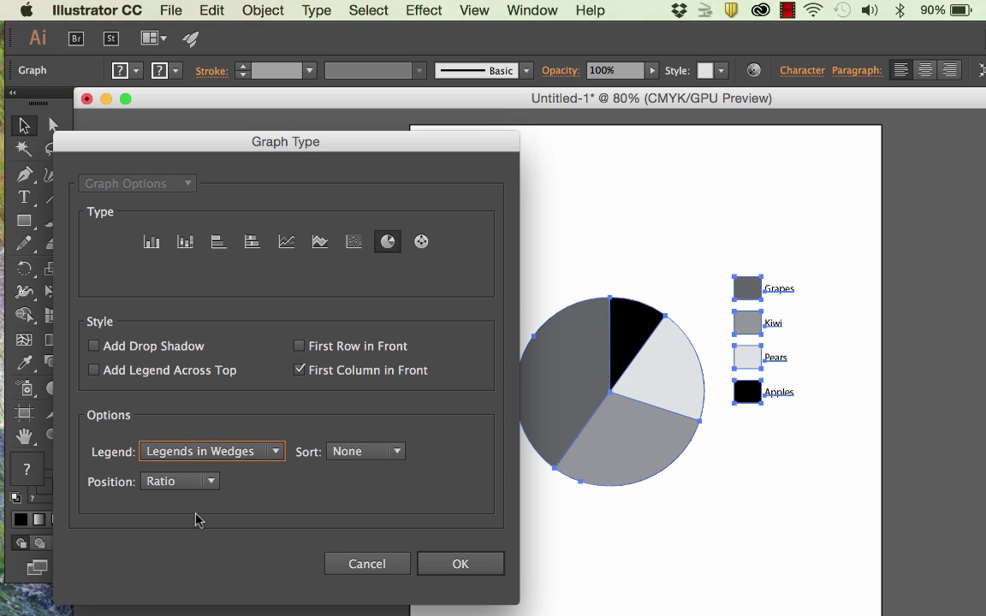
click(462, 564)
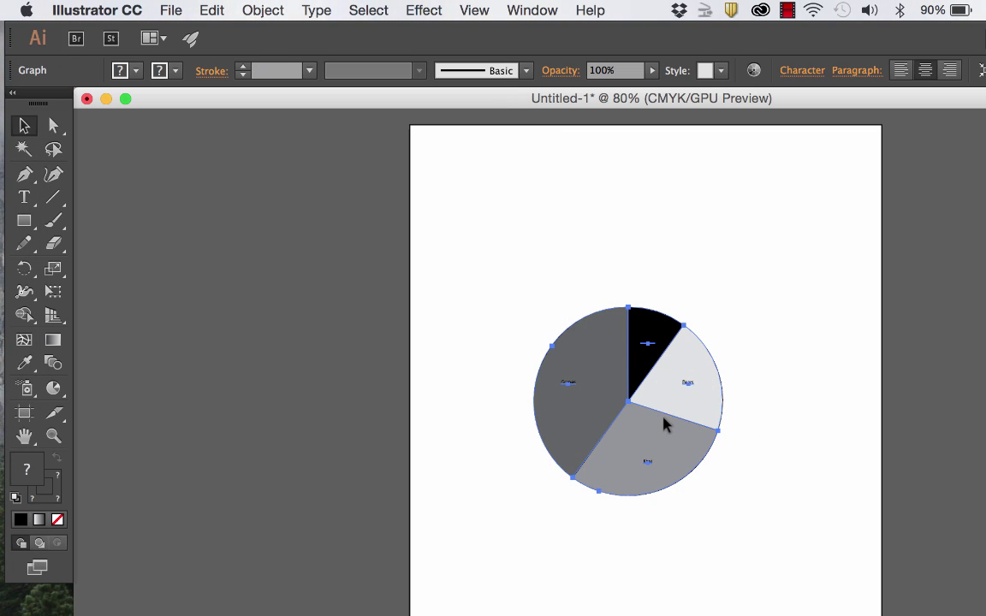
key(super+equal)
key(super+equal)
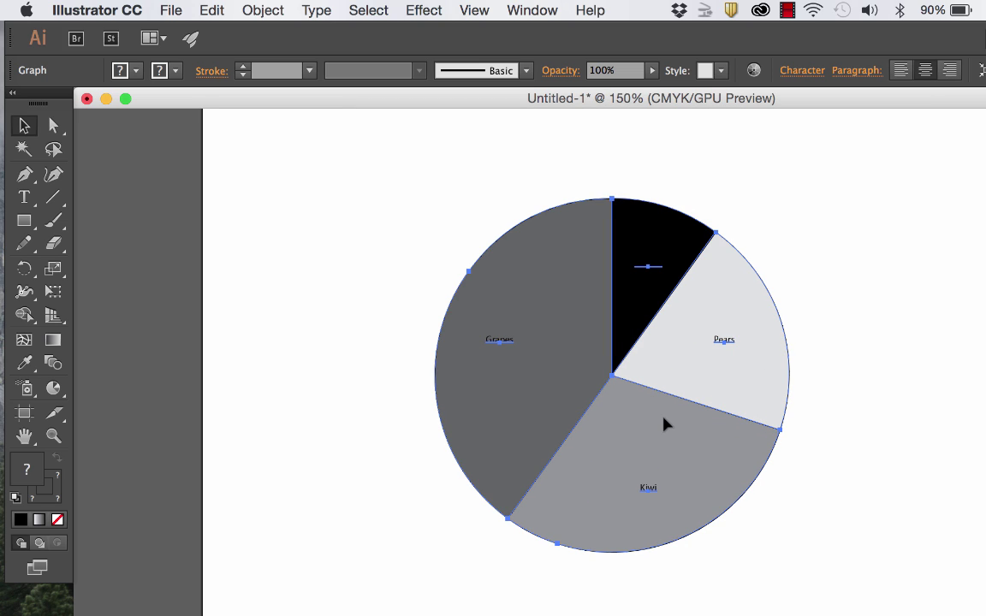
scroll(666, 424, up, 1)
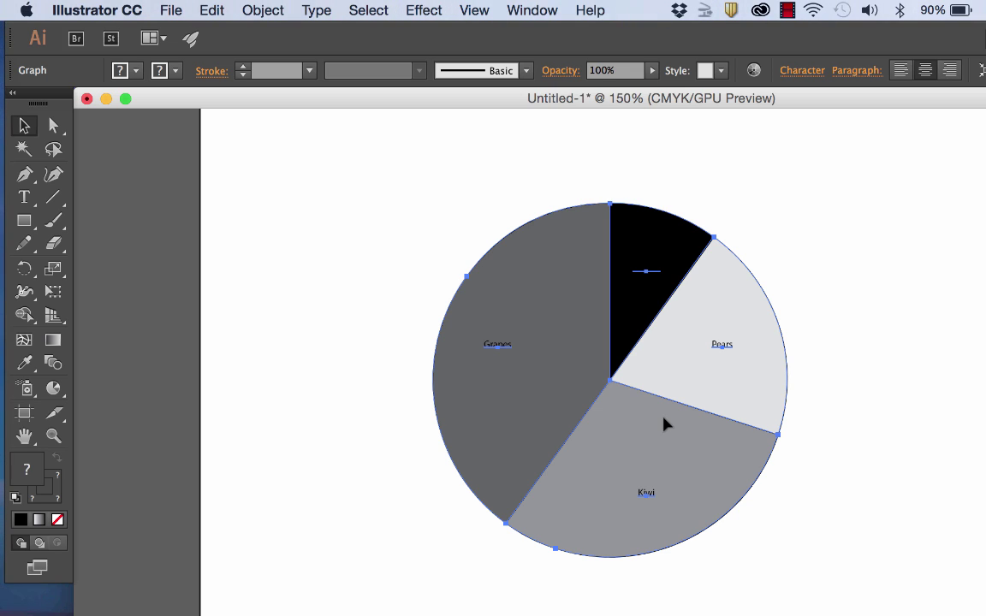
scroll(666, 425, down, 1)
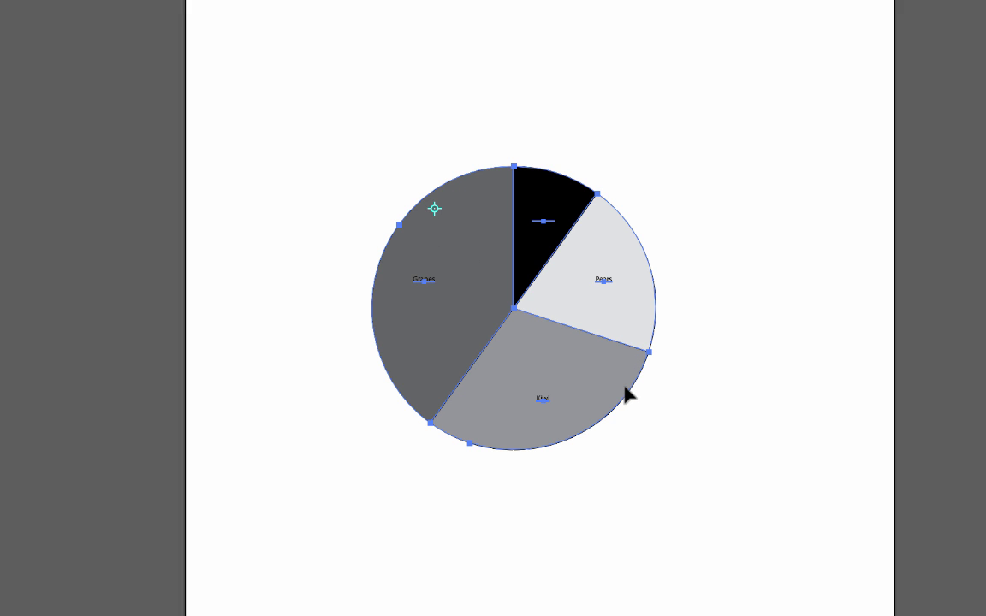
Step: Scale the pie graph down toward its upper-left corner
drag(627, 394, 576, 339)
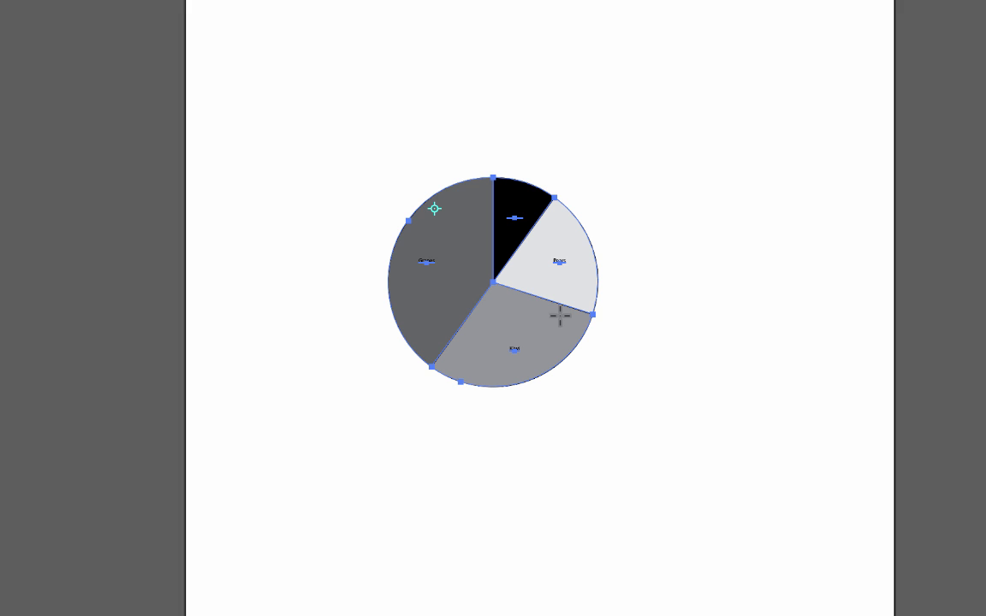
Step: Zoom in, reselect the pie, and select the labels' 4.84 pt font size in the Character panel
key(z)
click(566, 266)
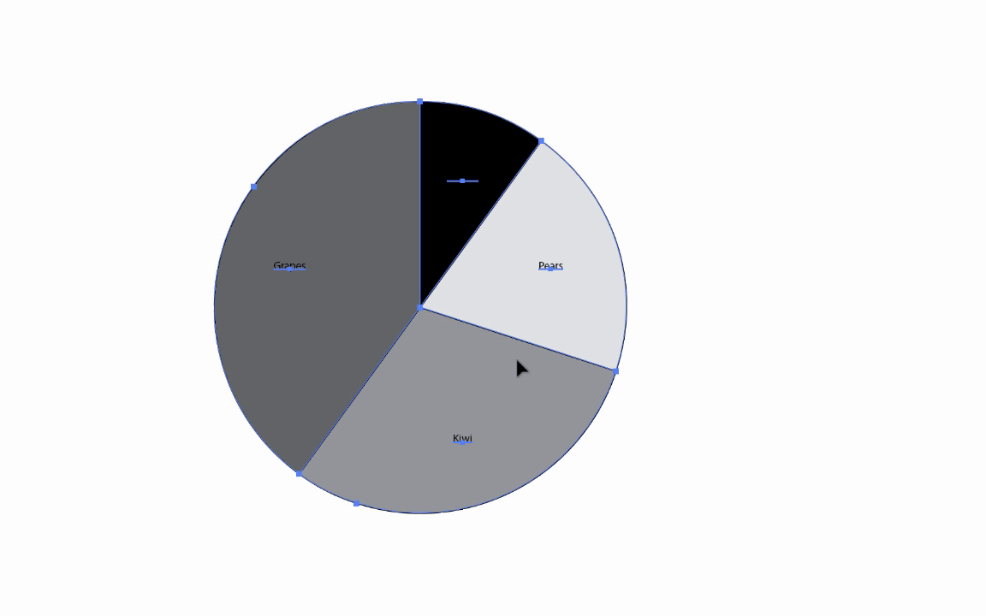
click(127, 128)
click(364, 254)
key(super+t)
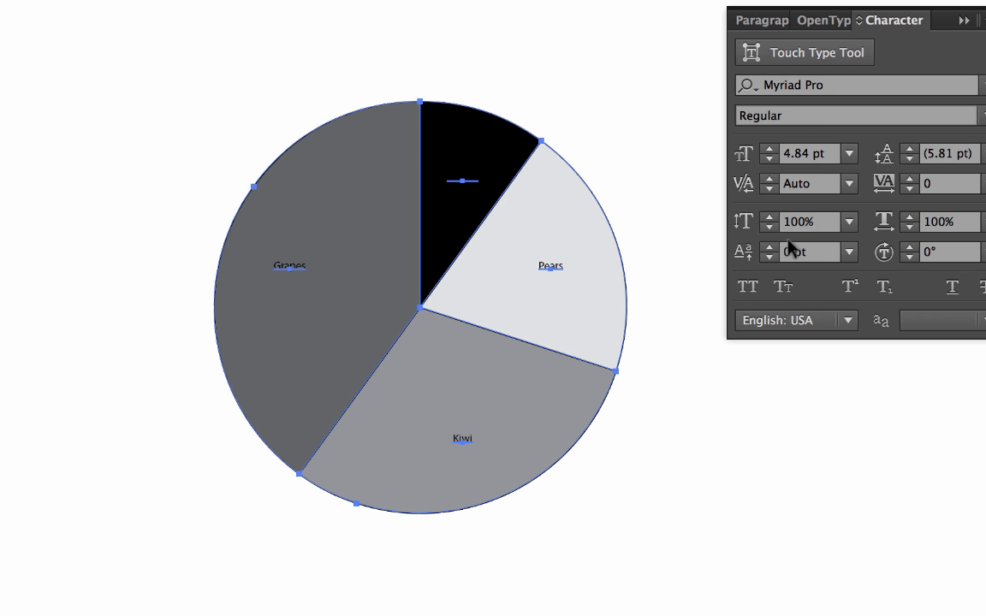
click(794, 157)
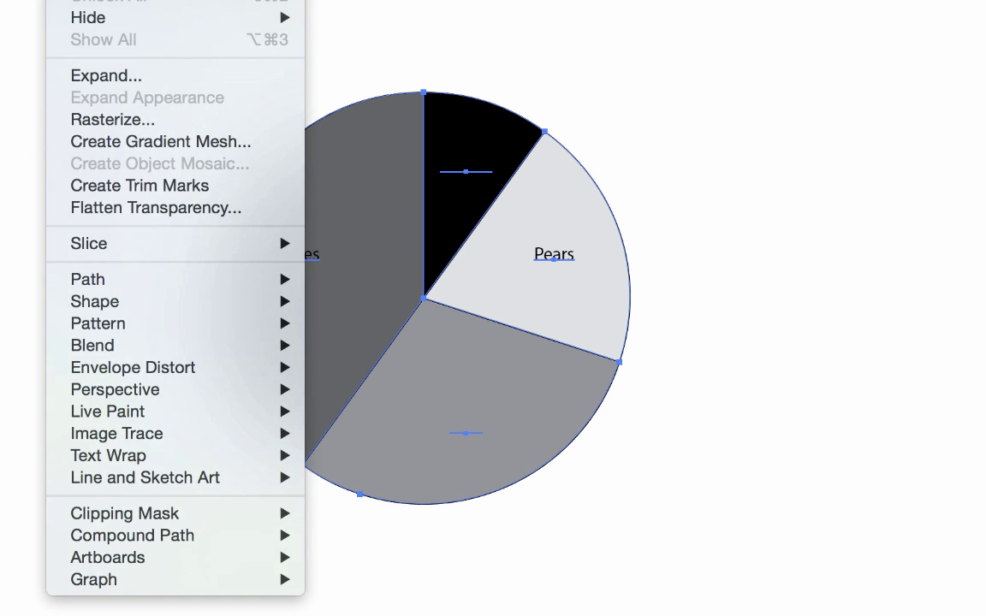
Step: Ungroup the pie graph into plain artwork, confirming the warning, then reselect the pie
key(shift+super+g)
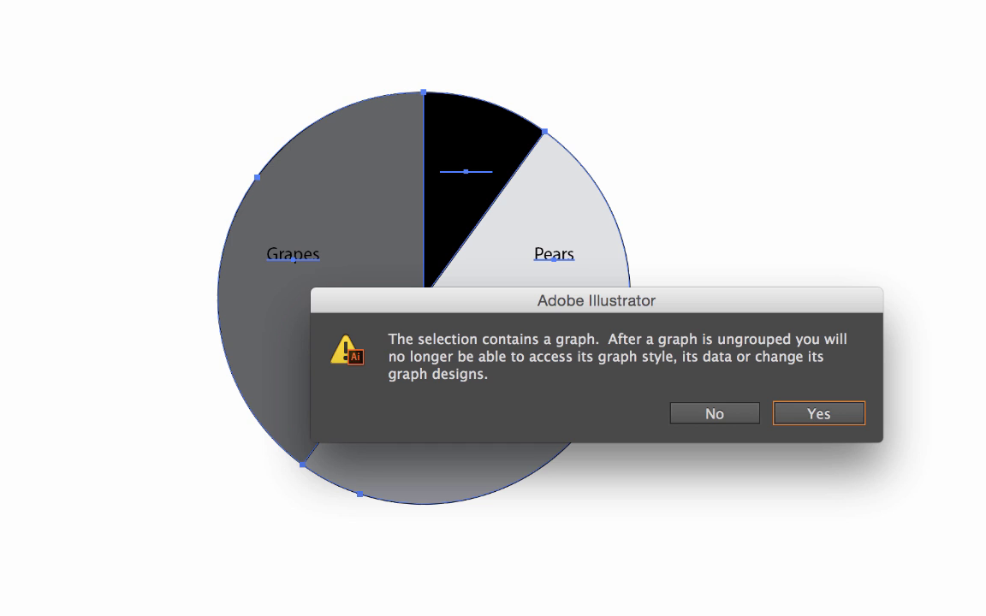
click(818, 416)
click(395, 220)
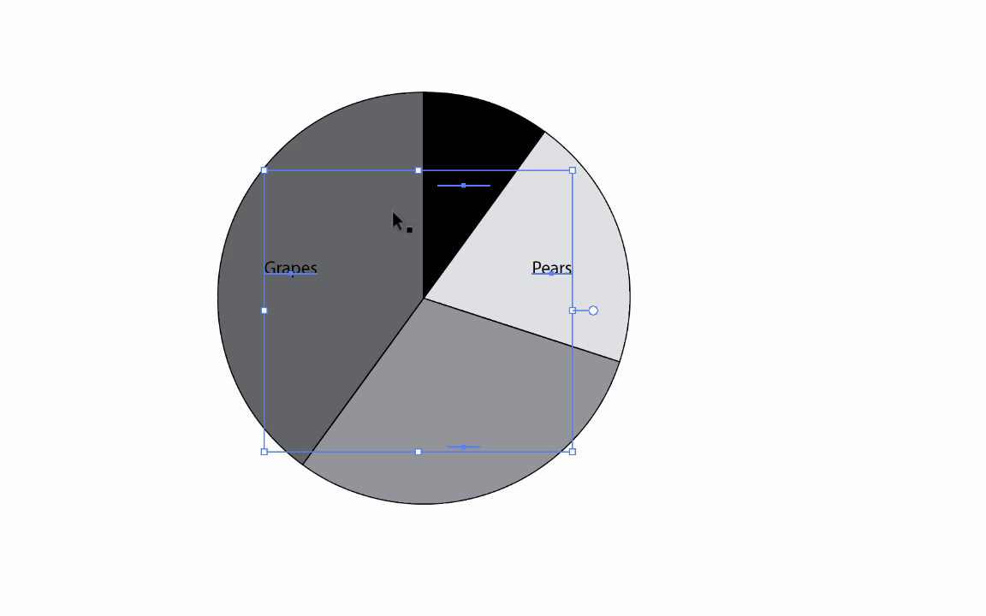
click(376, 141)
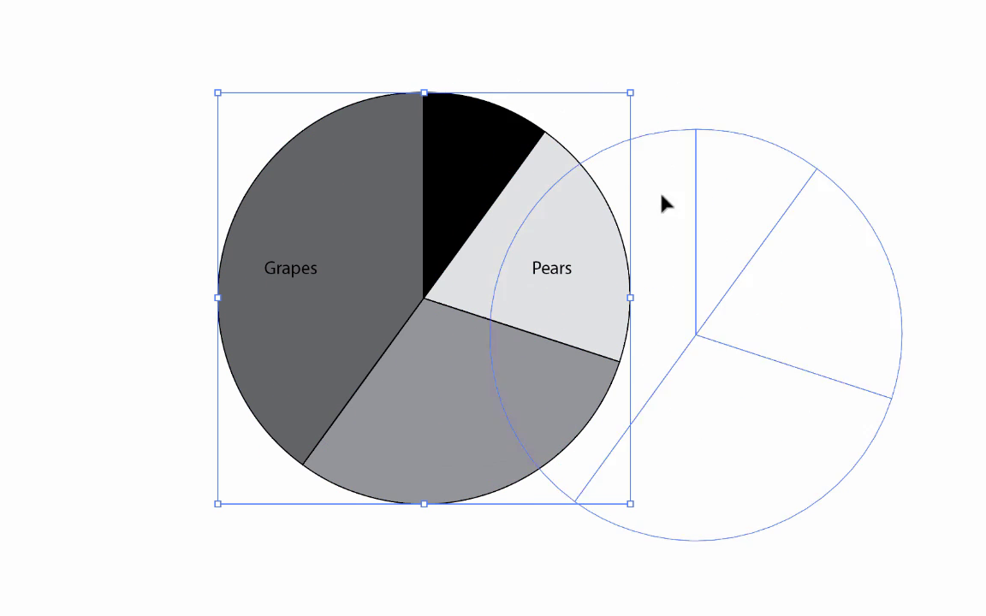
drag(396, 132, 663, 198)
key(super+z)
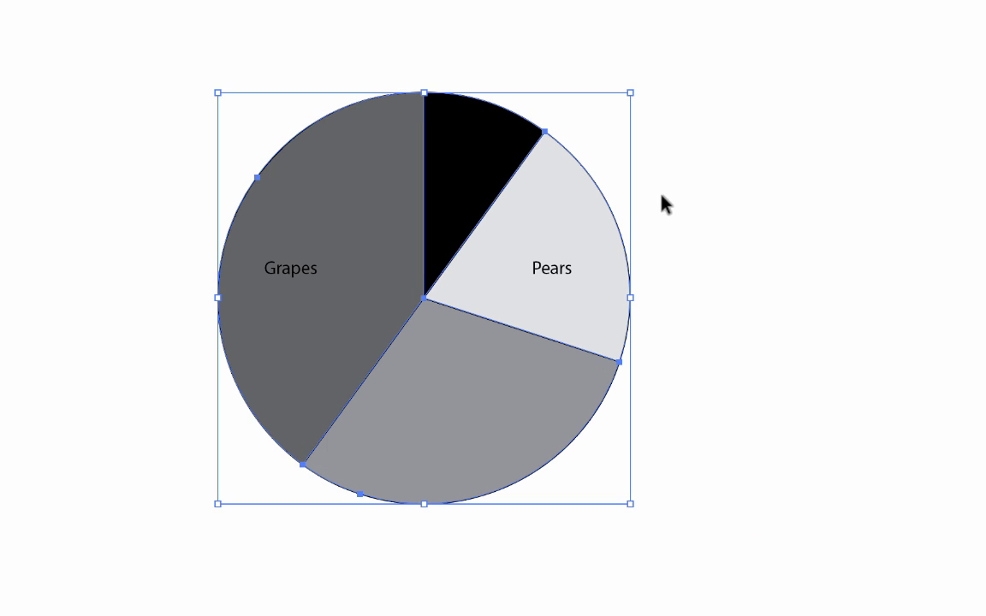
click(73, 0)
click(73, 0)
click(72, 0)
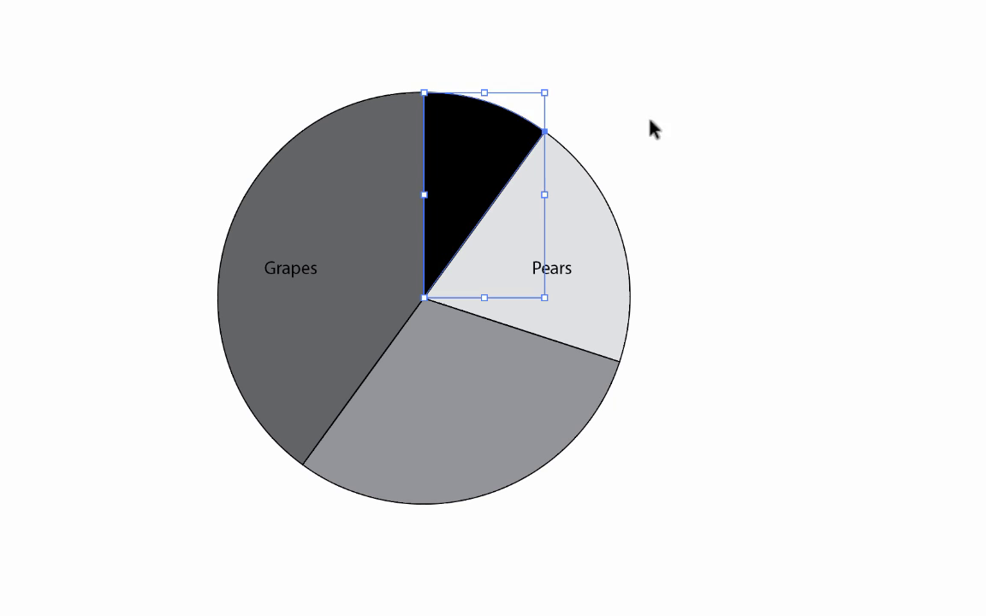
click(660, 141)
click(567, 269)
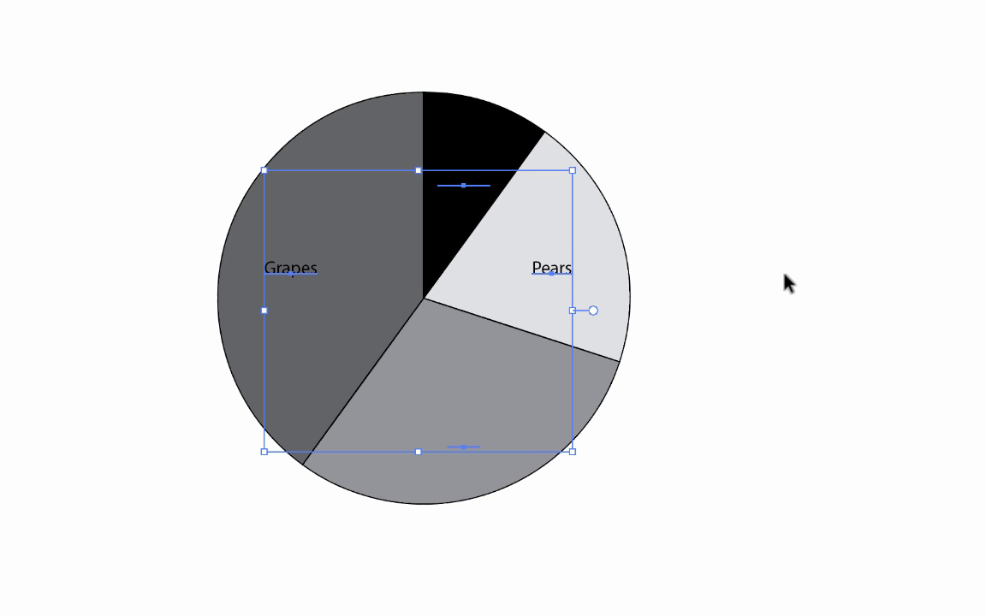
Step: Select only the pie slices, leaving out the labels
key(F6)
click(158, 84)
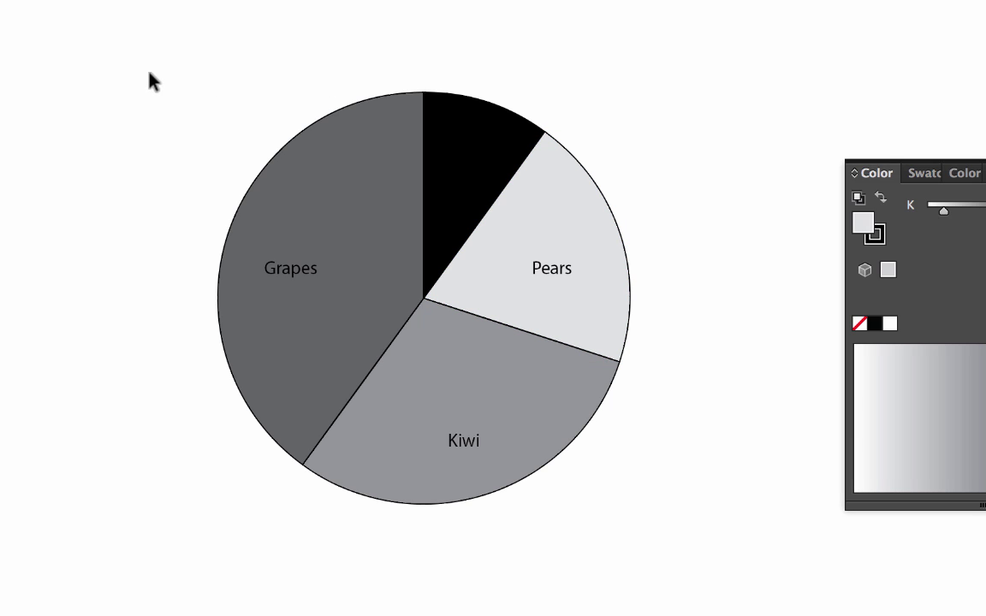
drag(150, 79, 712, 562)
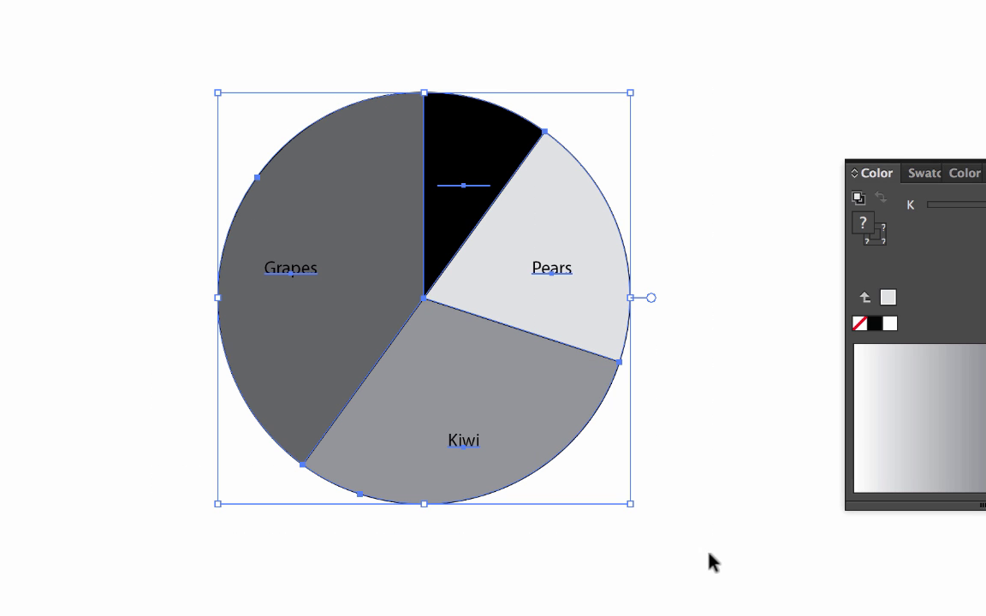
click(135, 159)
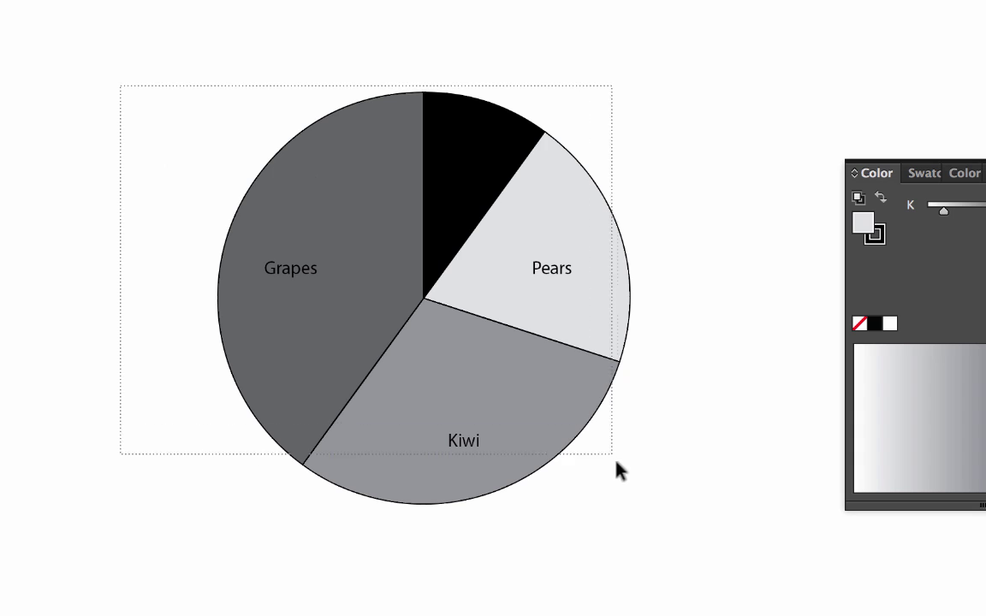
drag(617, 463, 715, 601)
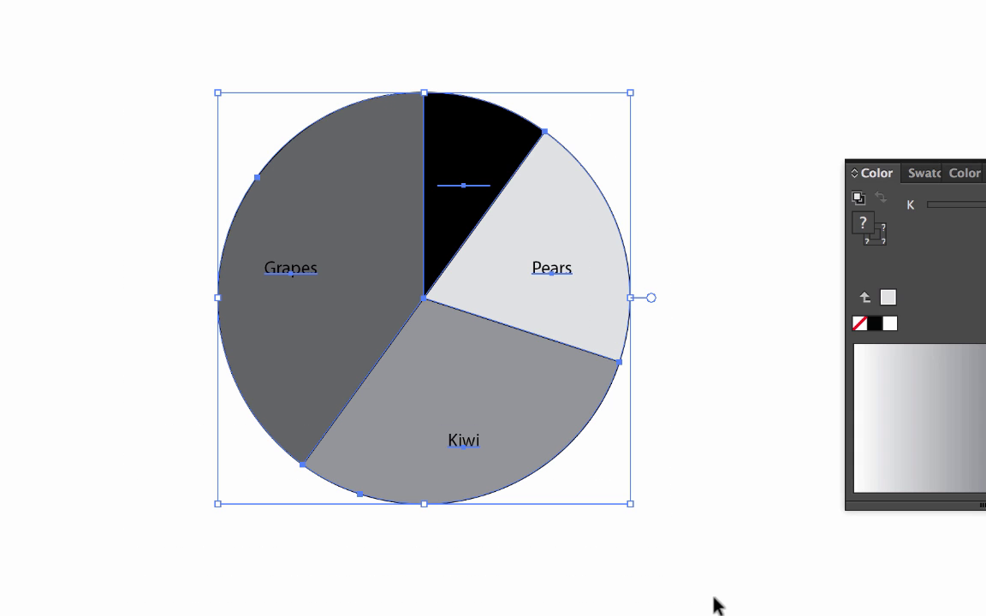
click(311, 273)
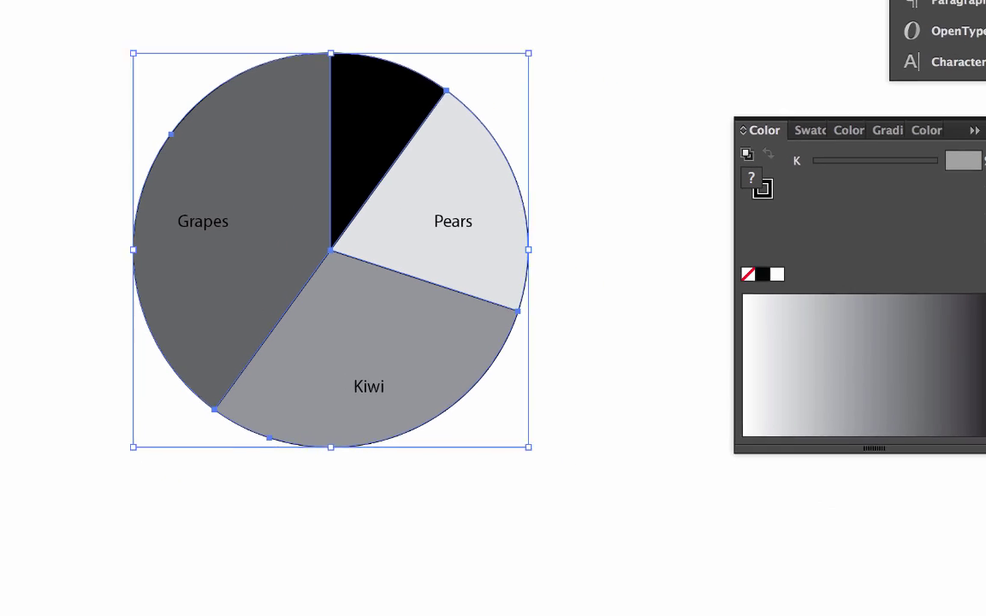
Step: Open the Earthtone swatch library and move and enlarge its panel beside the chart
click(956, 149)
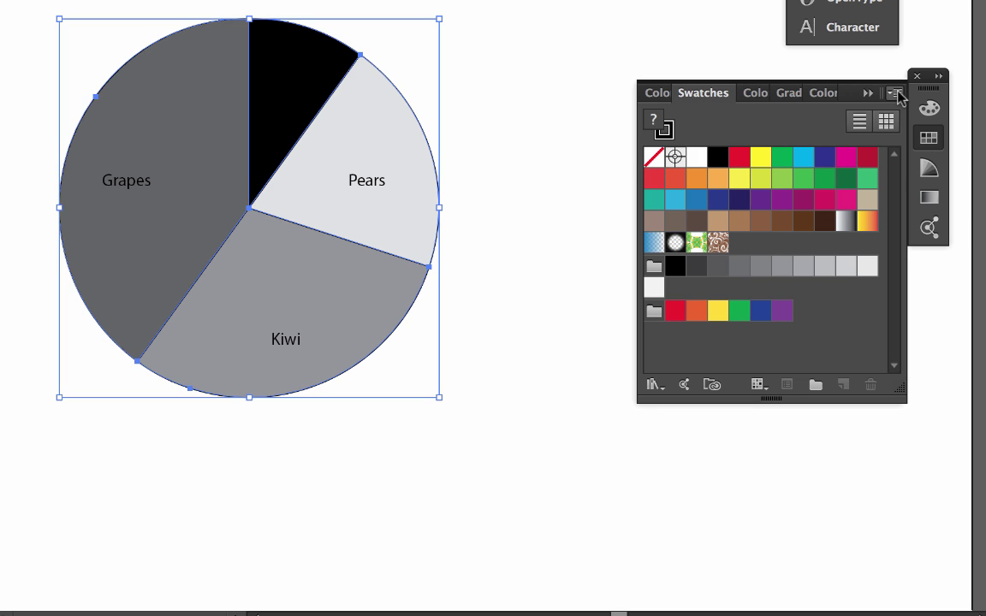
click(895, 93)
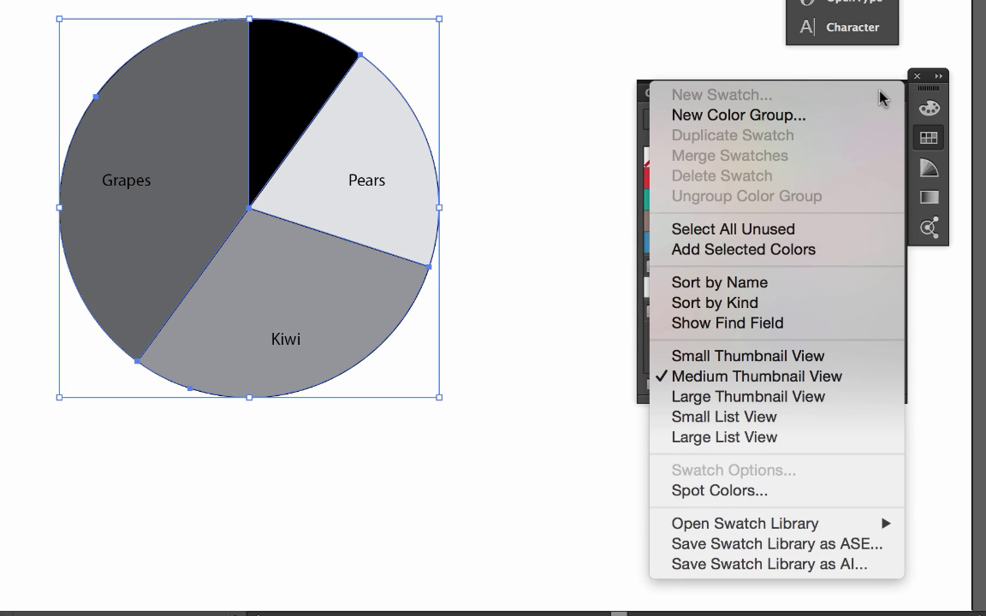
mouse_move(766, 538)
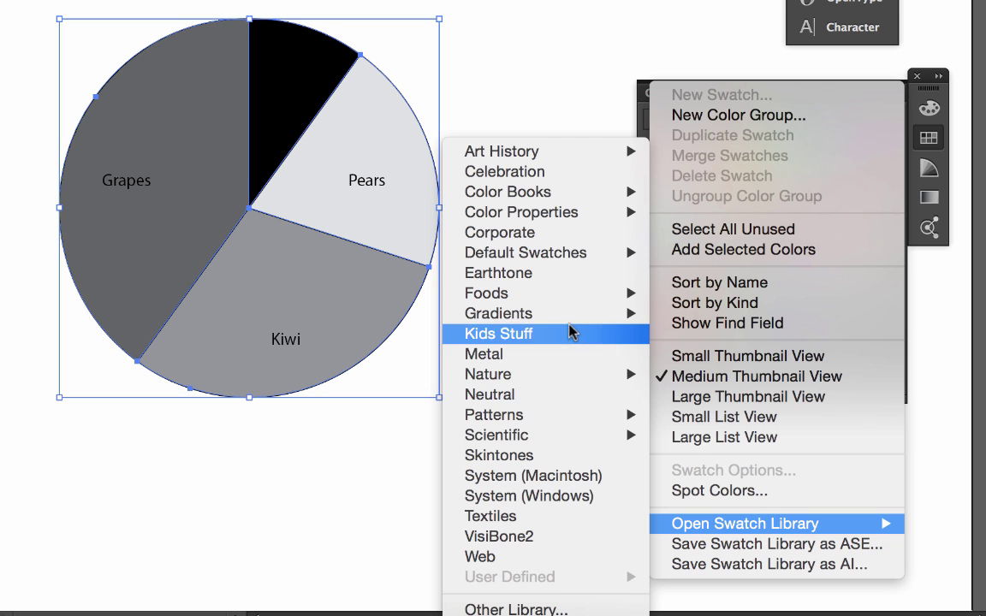
mouse_move(563, 191)
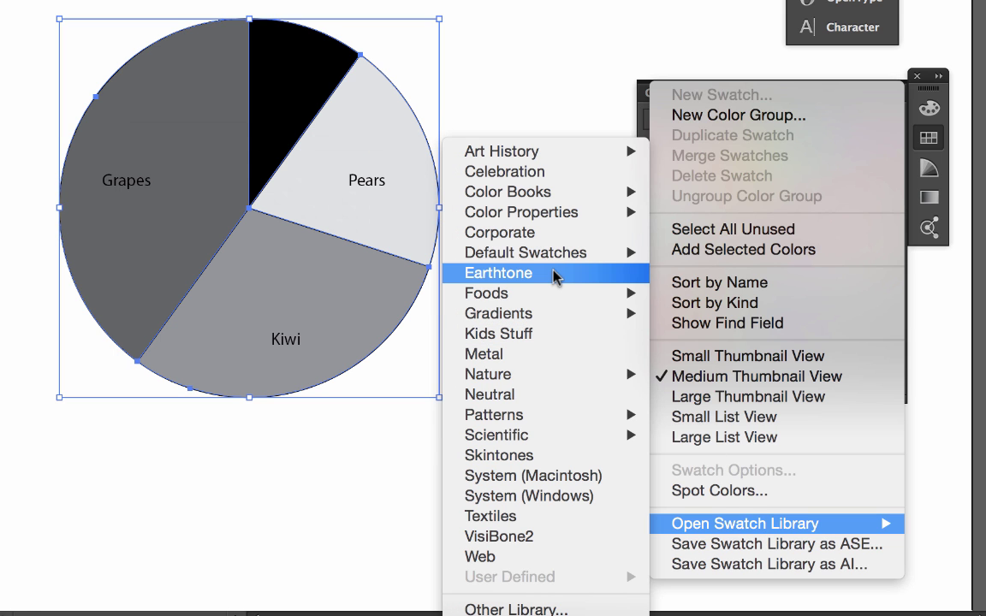
click(553, 273)
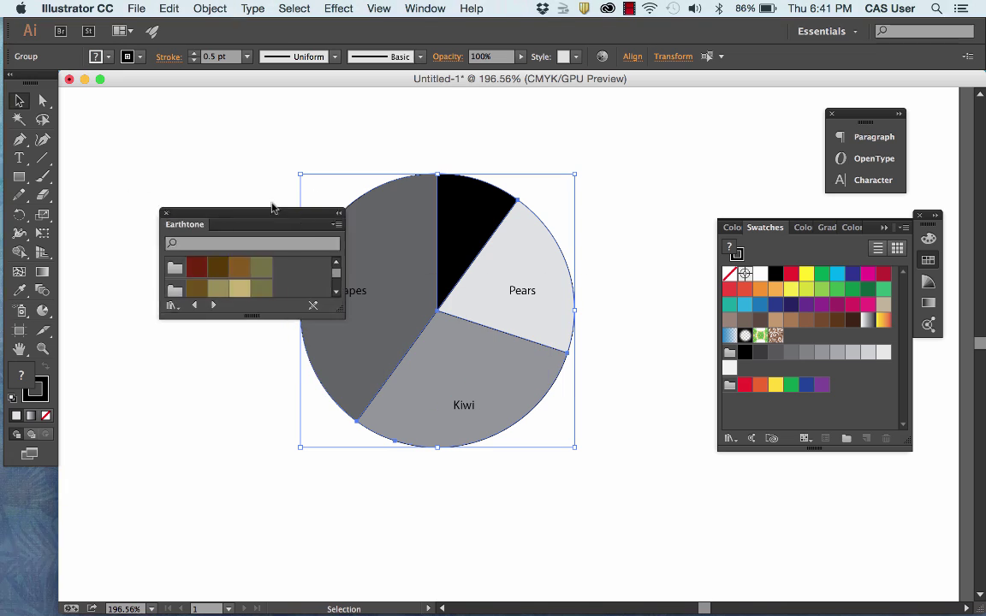
drag(272, 207, 196, 128)
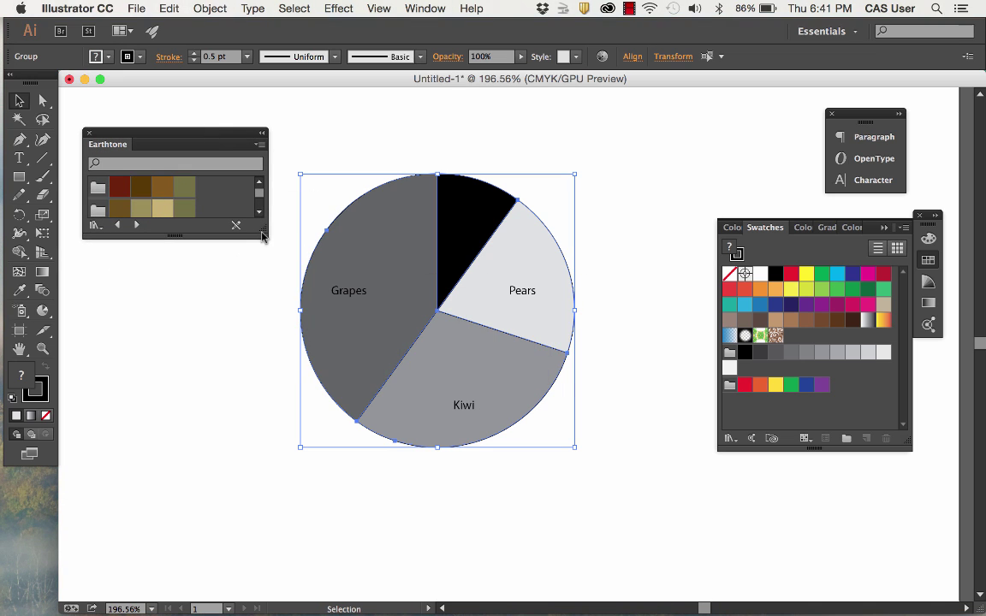
drag(264, 236, 264, 473)
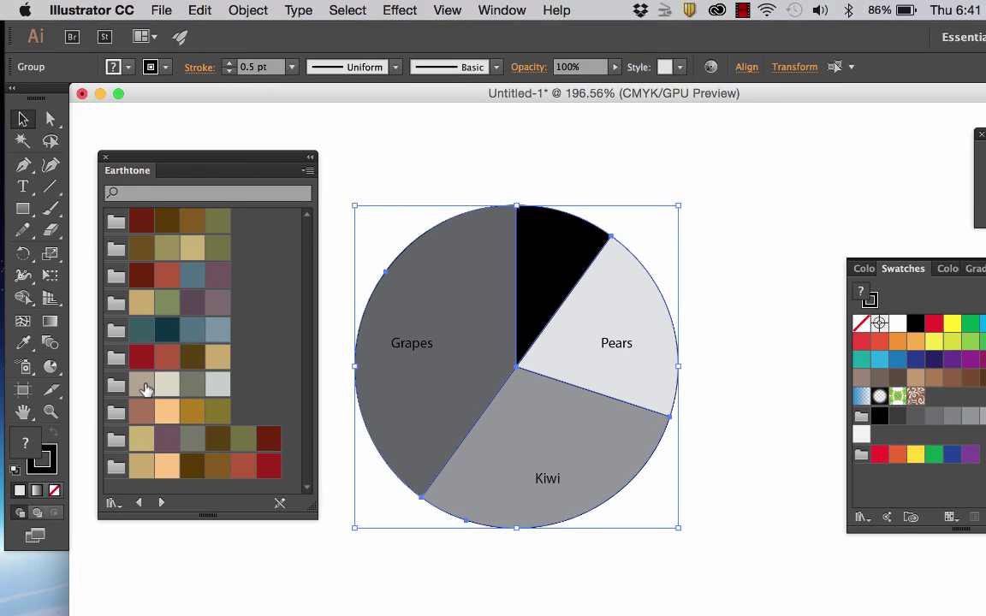
Step: Fill the slices with a tan Earthtone swatch and give them white outlines
click(146, 390)
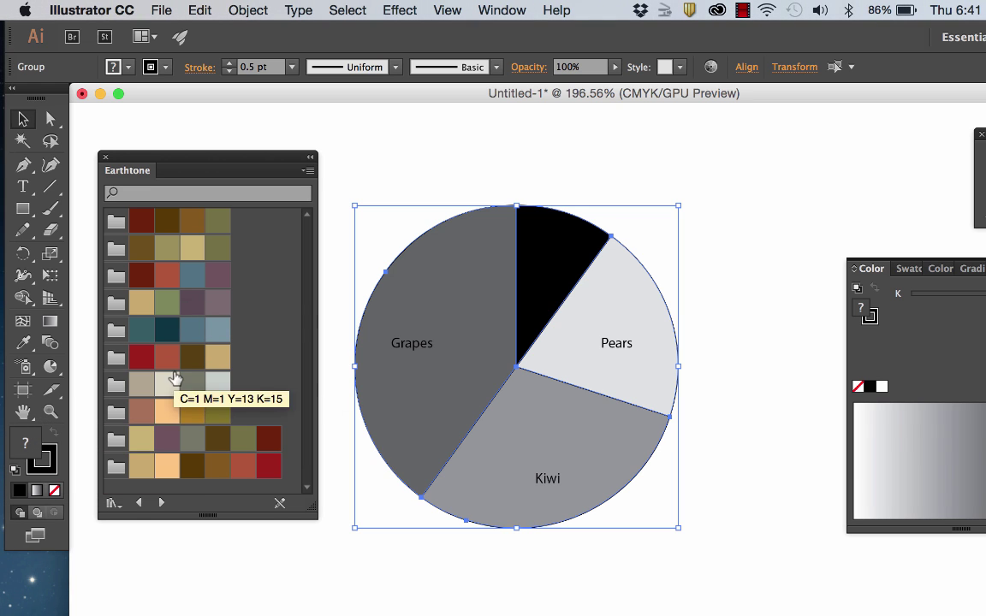
click(143, 386)
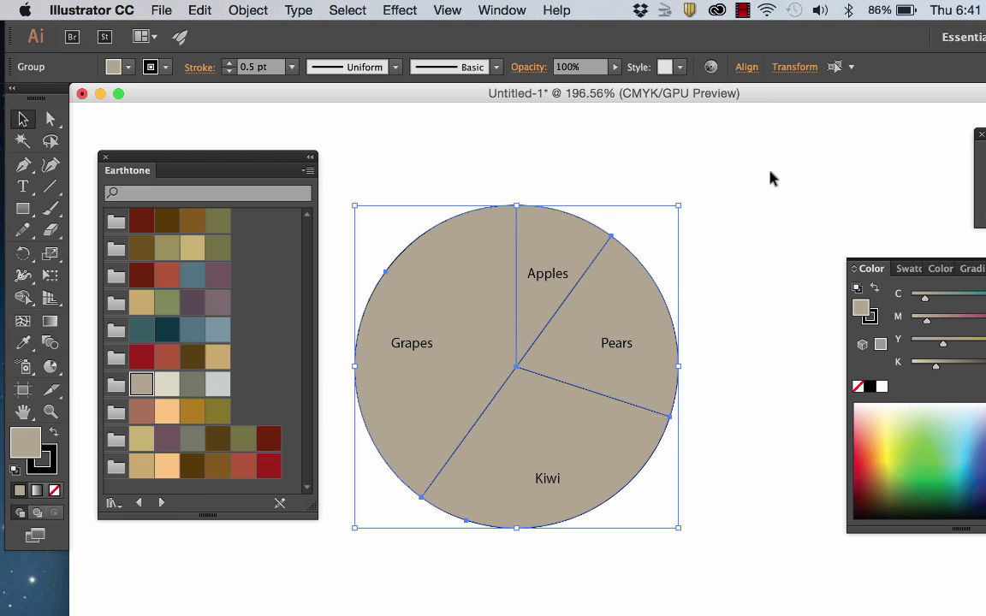
click(104, 157)
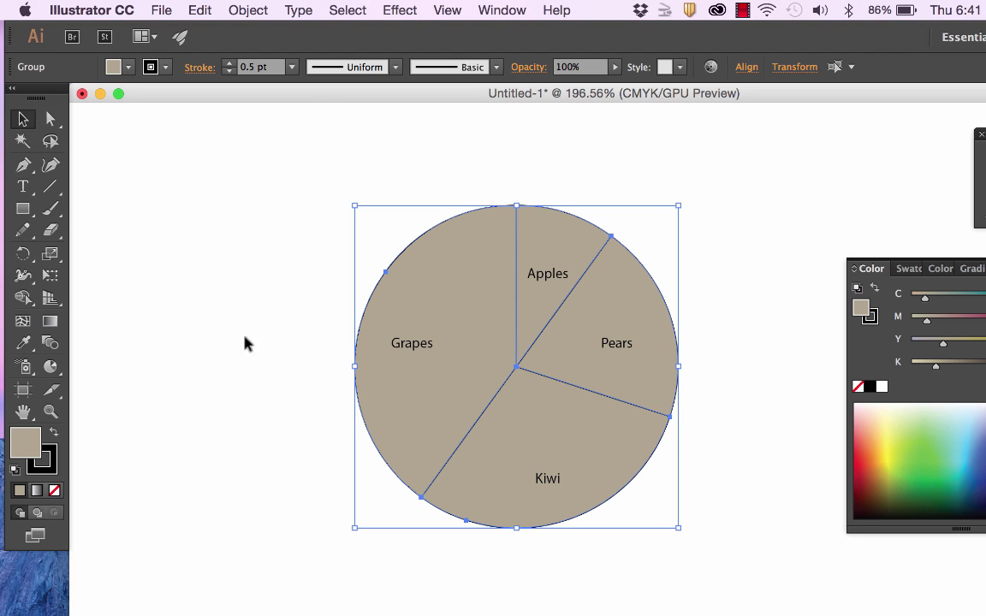
click(38, 462)
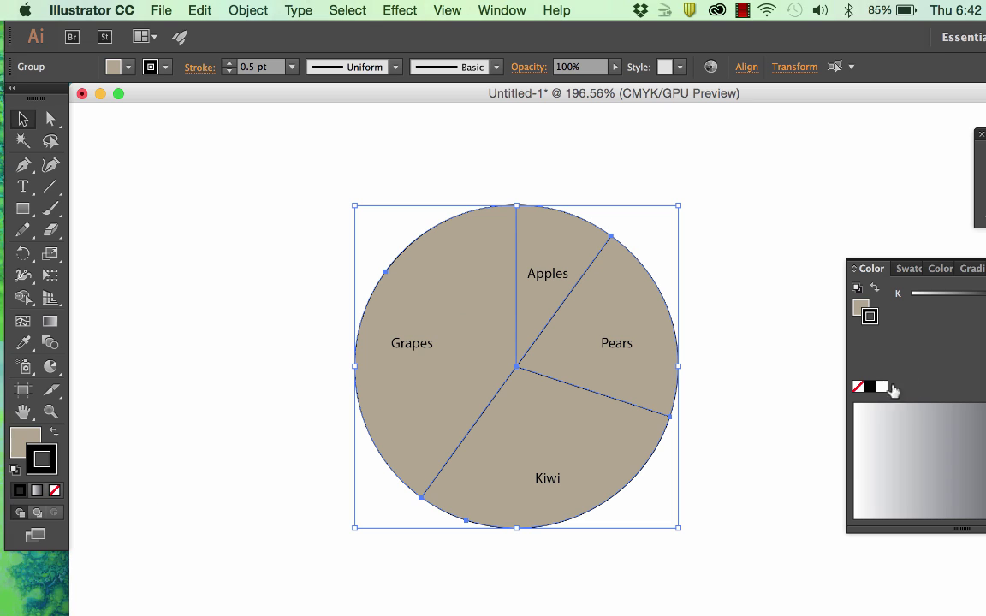
click(881, 390)
click(719, 355)
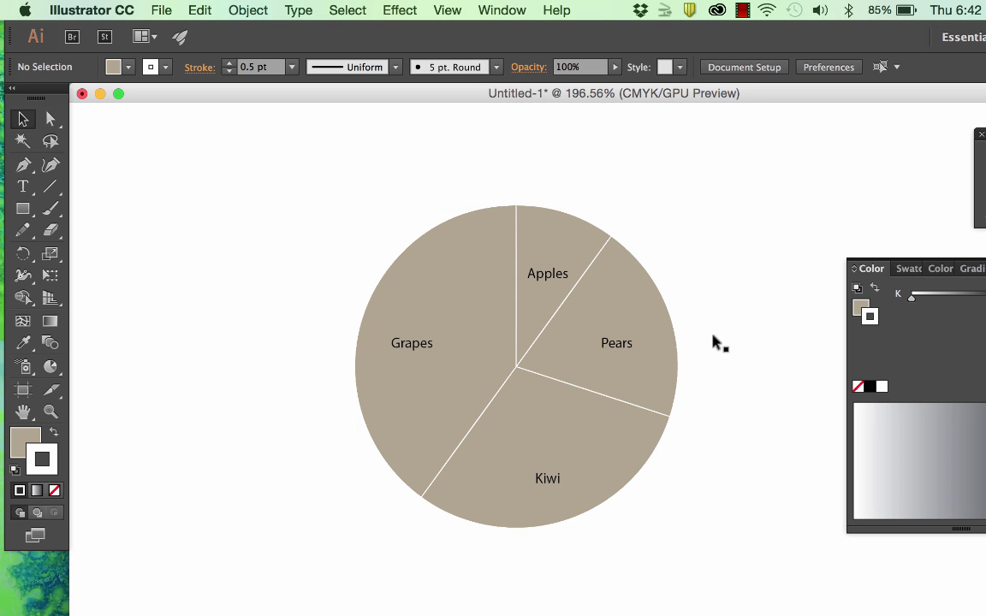
Step: Type the price $2.00 below the Grapes label and select it
click(548, 313)
click(23, 186)
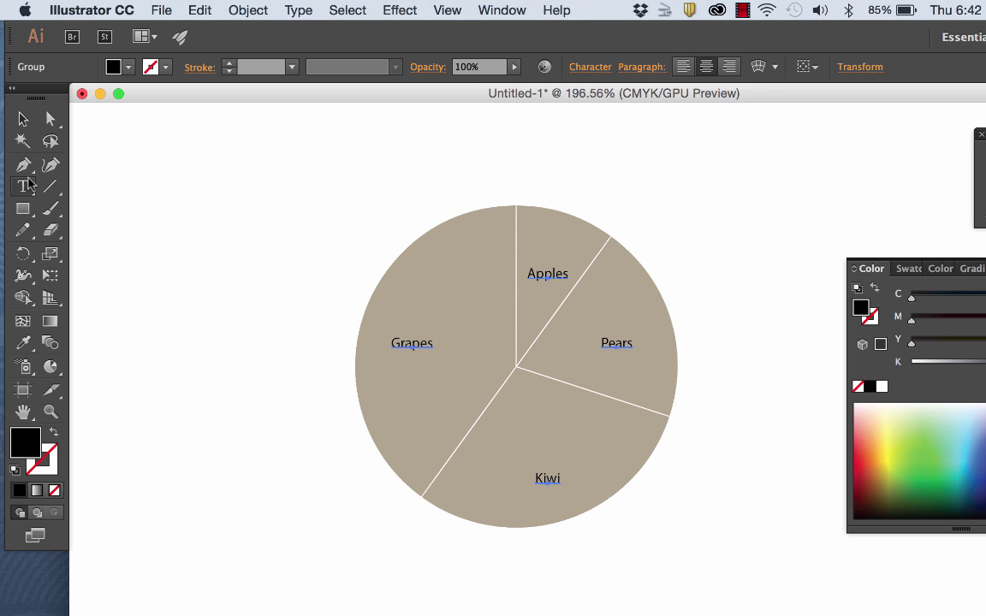
click(431, 344)
text($2.00)
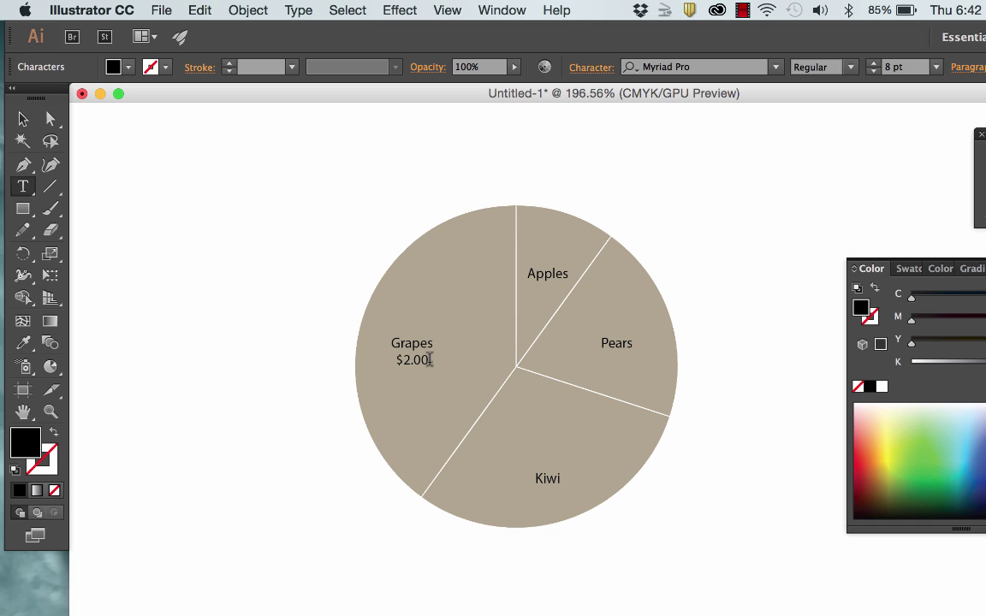
drag(430, 360, 389, 361)
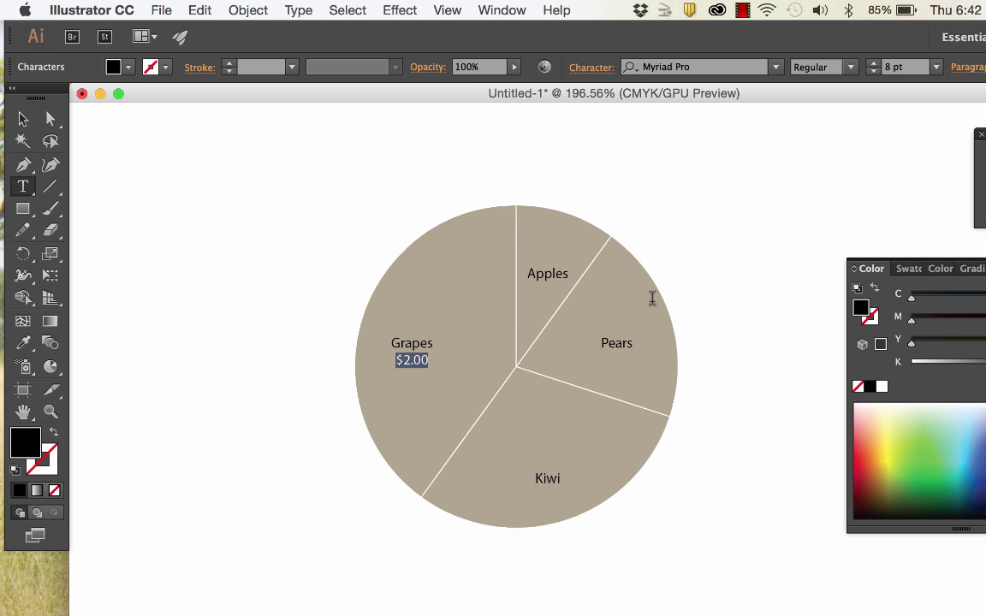
Step: Set the $2.00 price to 12 pt Bold in the Character panel
key(super+t)
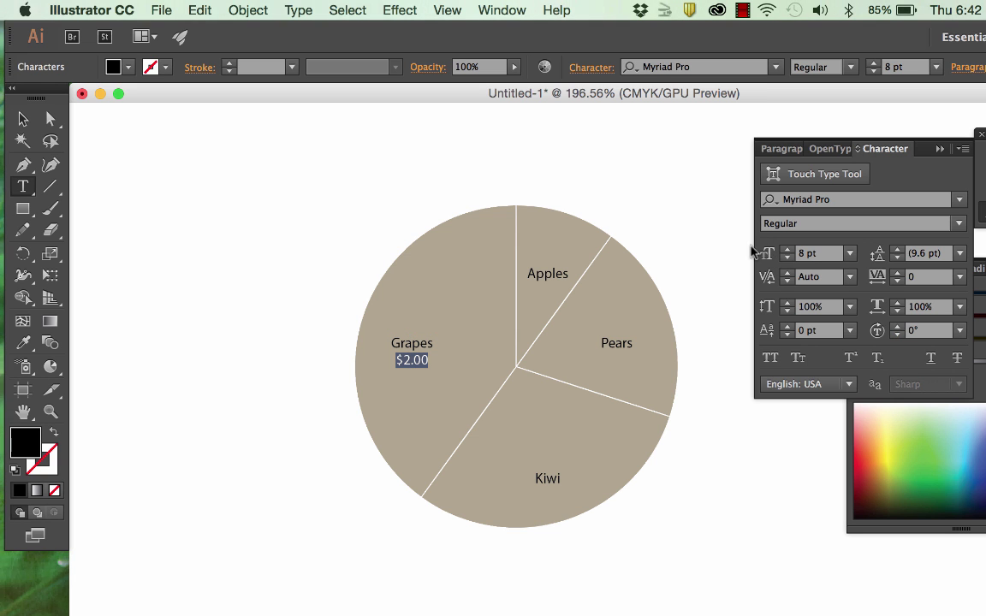
click(795, 254)
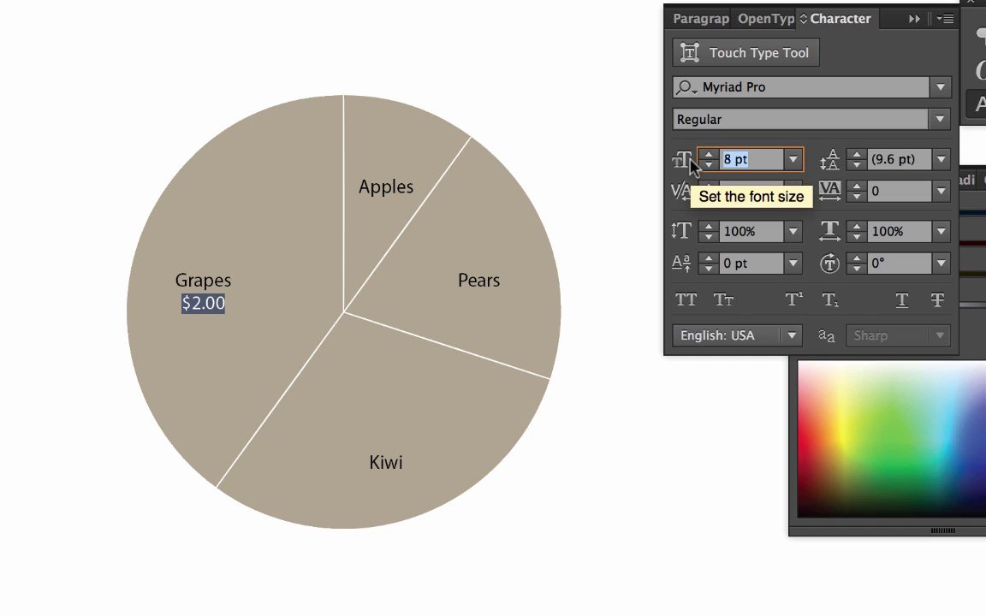
text(12)
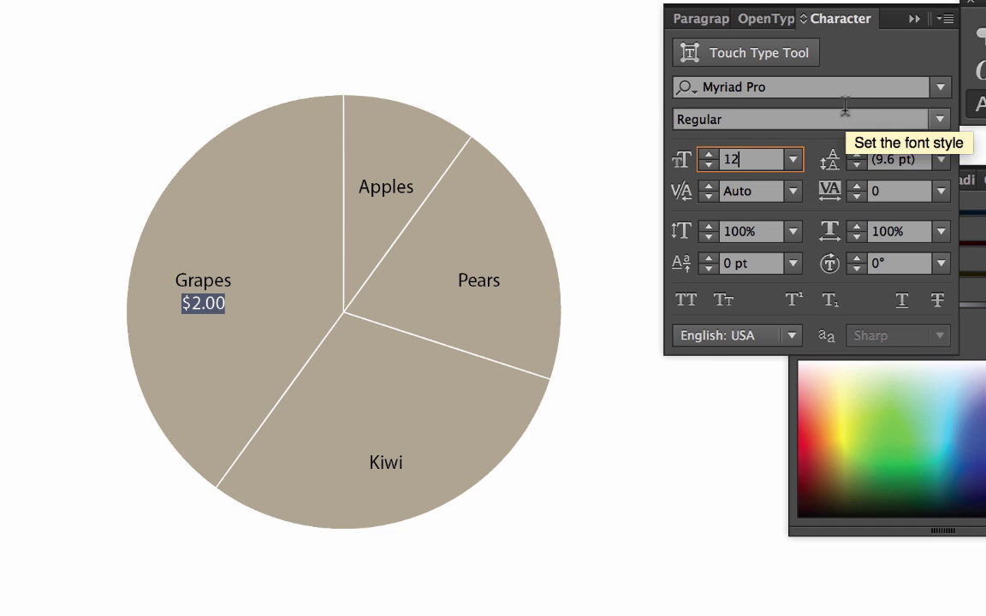
click(846, 115)
click(742, 168)
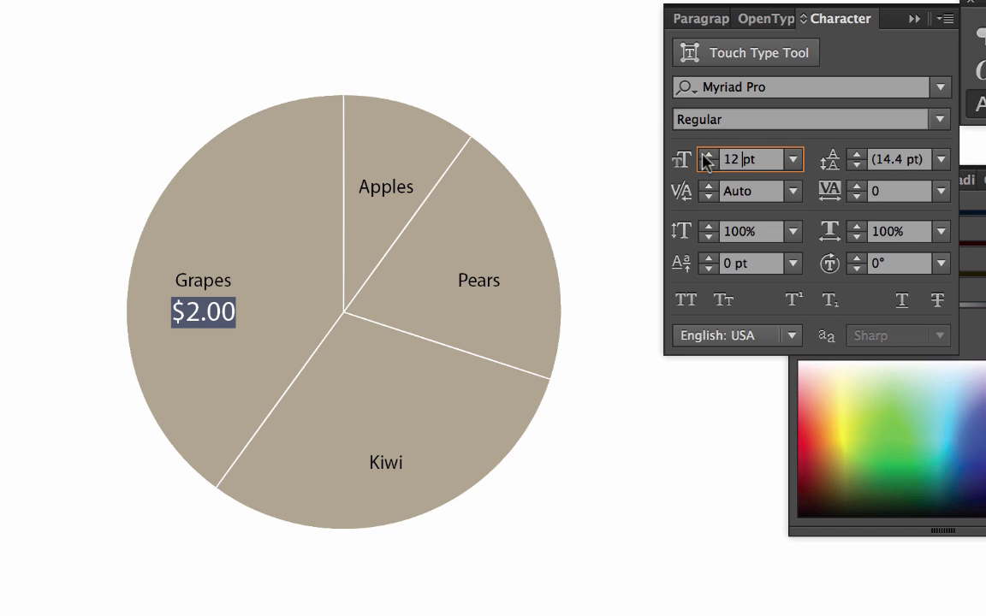
click(941, 119)
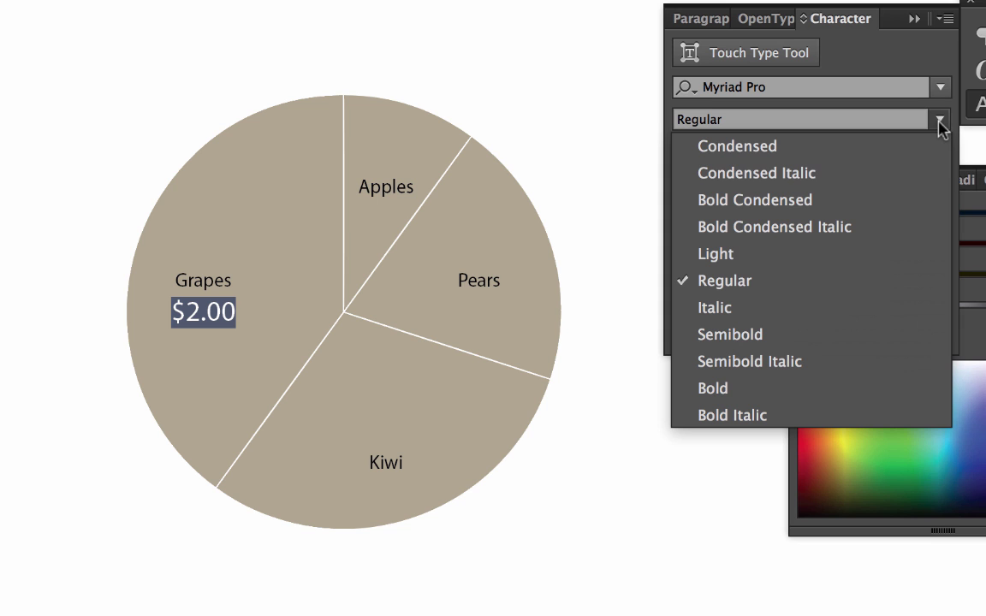
click(795, 392)
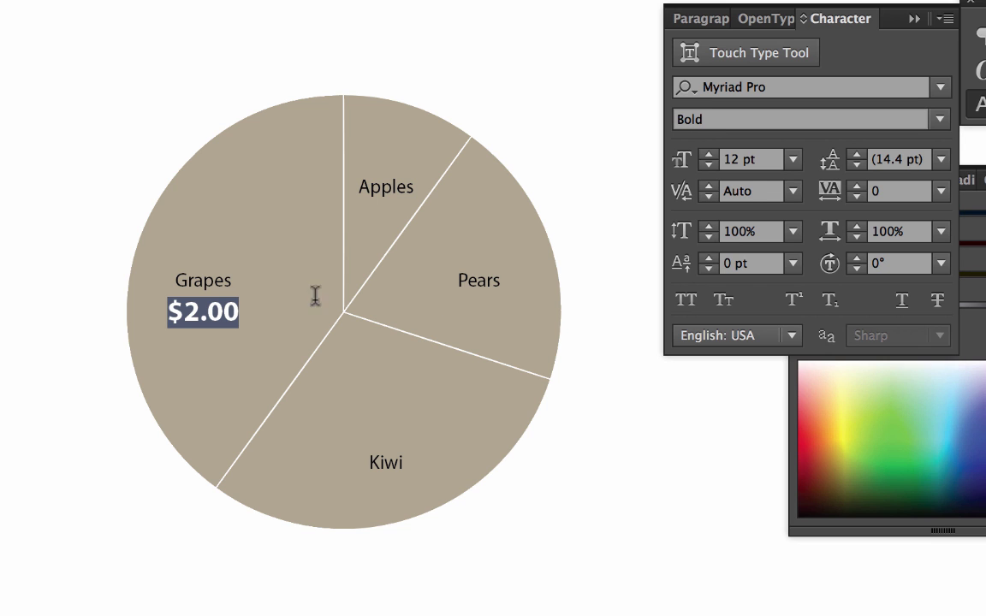
Step: Set the $2.00 price's leading to 12 pt and finish editing
click(190, 300)
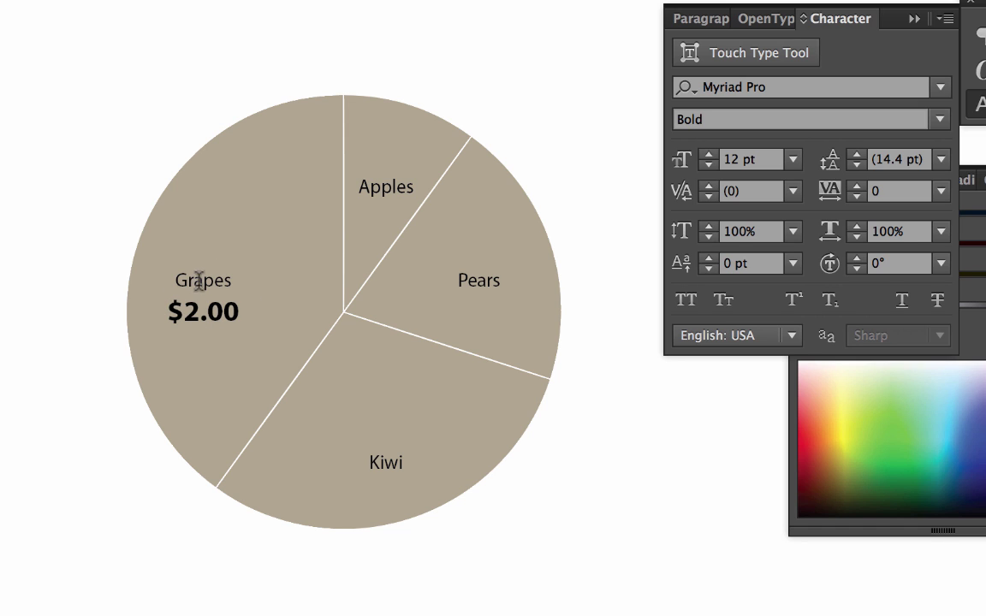
drag(165, 310, 275, 321)
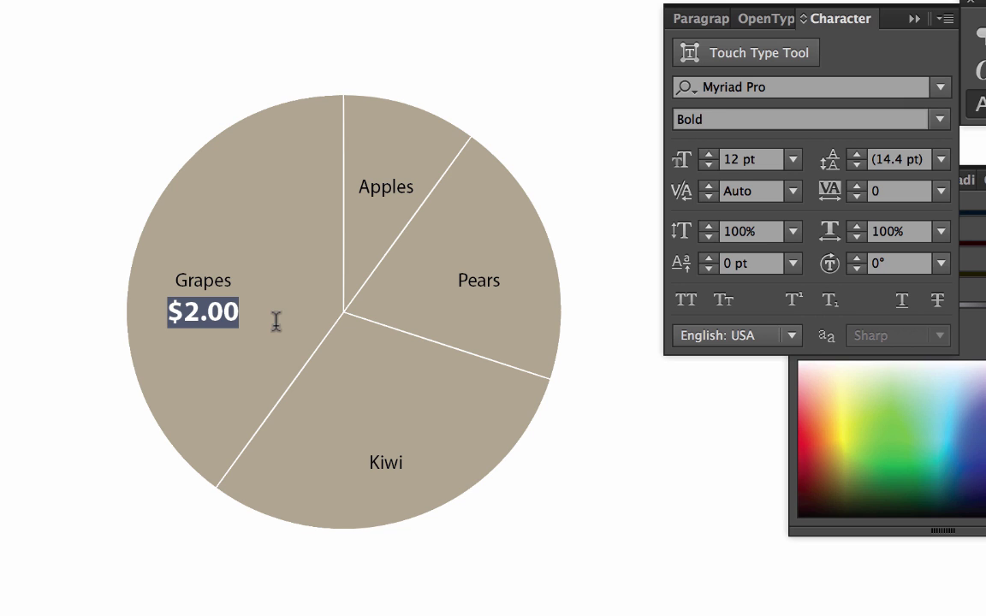
click(894, 161)
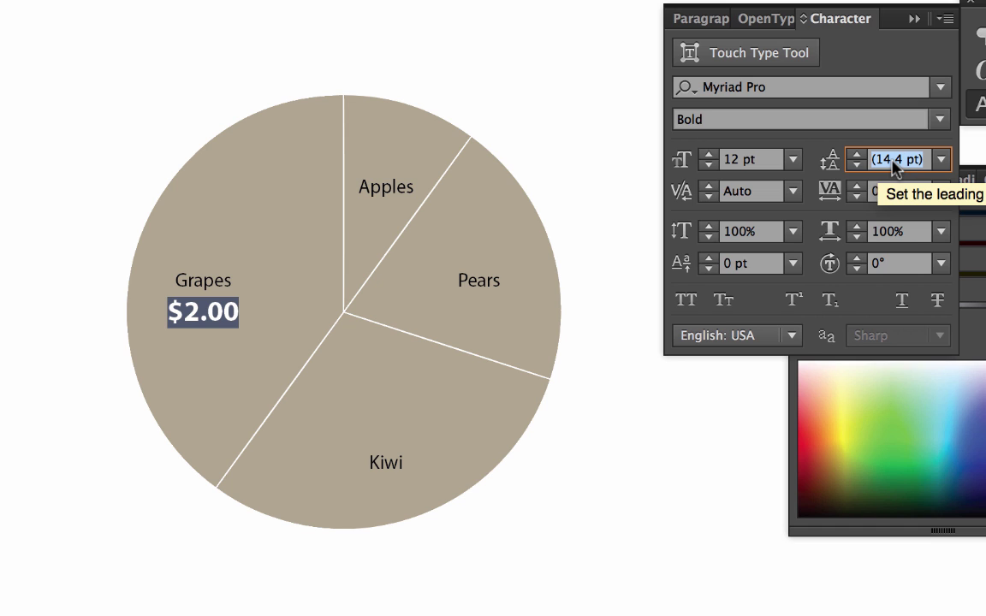
text(12)
key(Return)
click(231, 312)
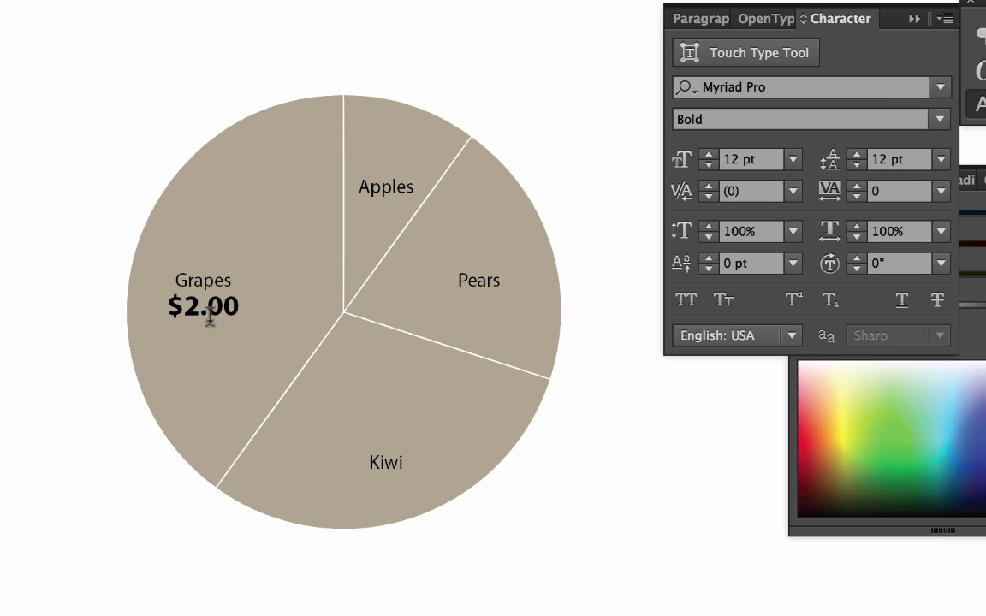
key(Escape)
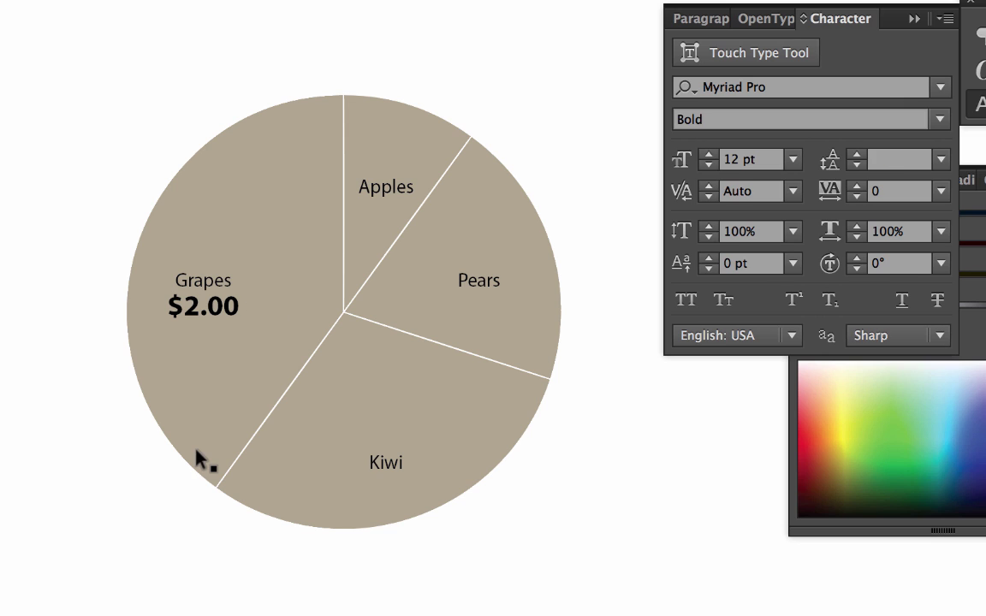
Step: Ungroup the pie chart's text labels
click(403, 195)
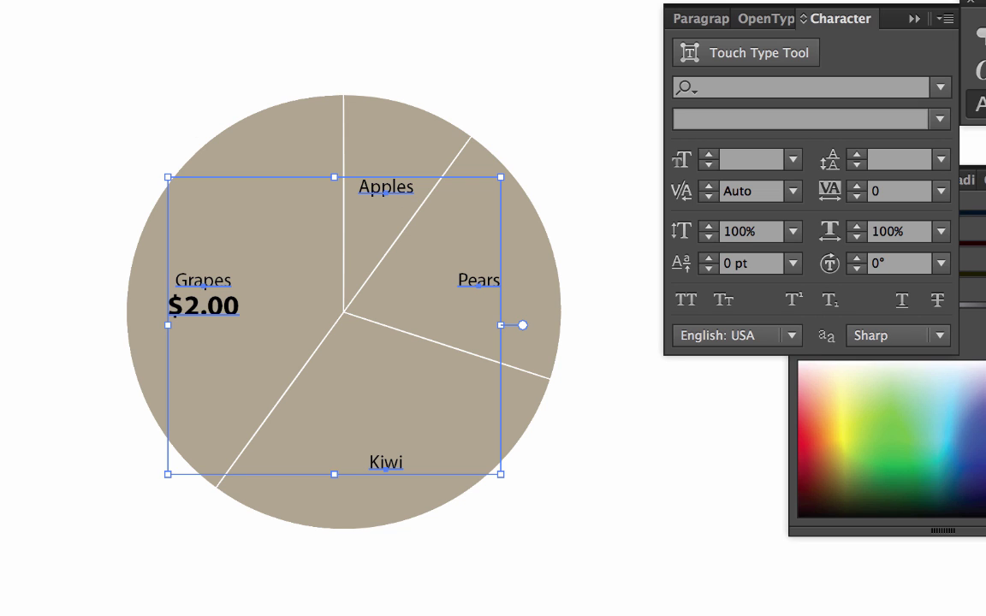
key(super+shift+a)
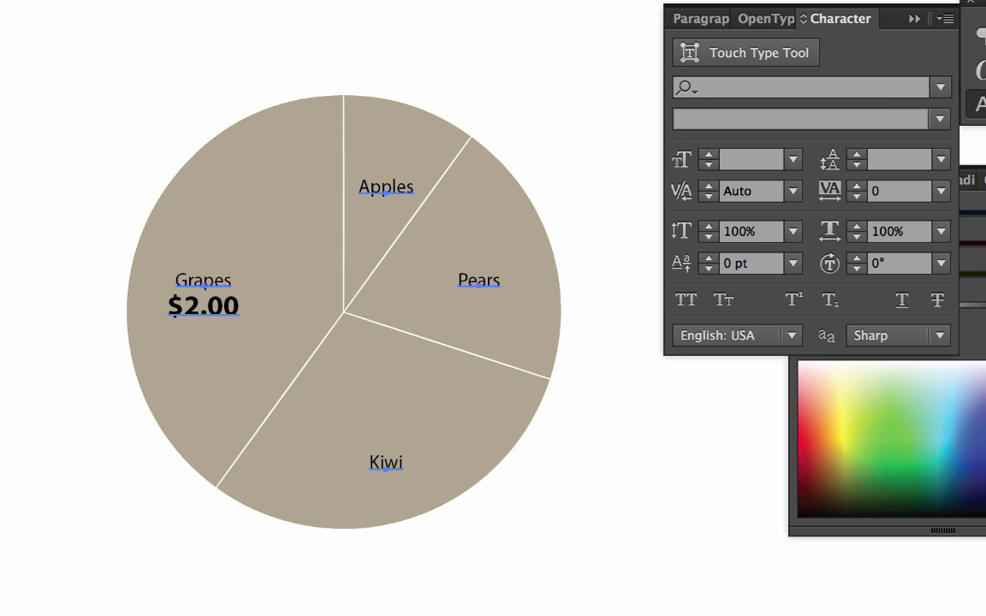
key(super+z)
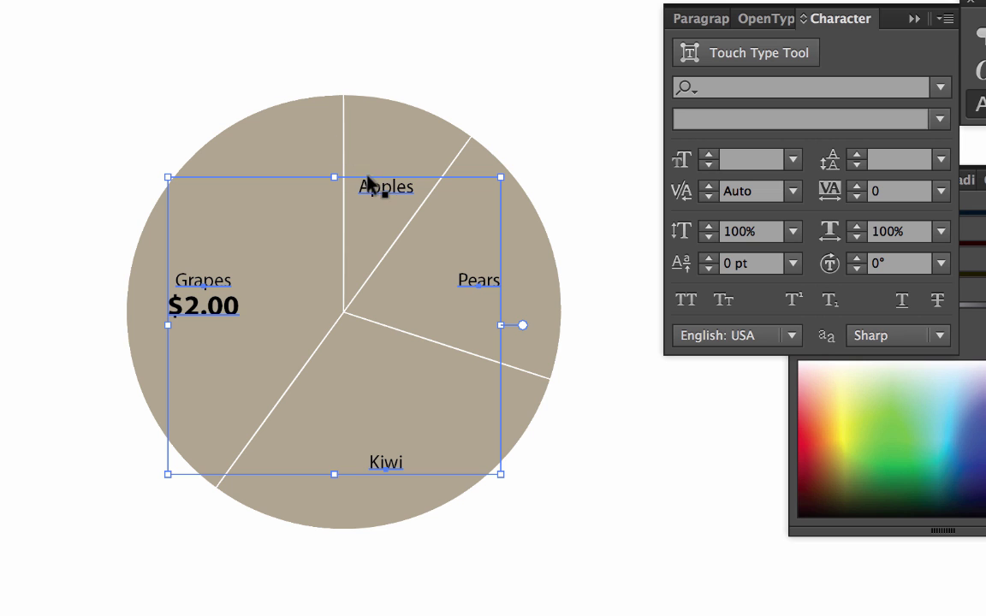
right_click(367, 188)
mouse_move(471, 368)
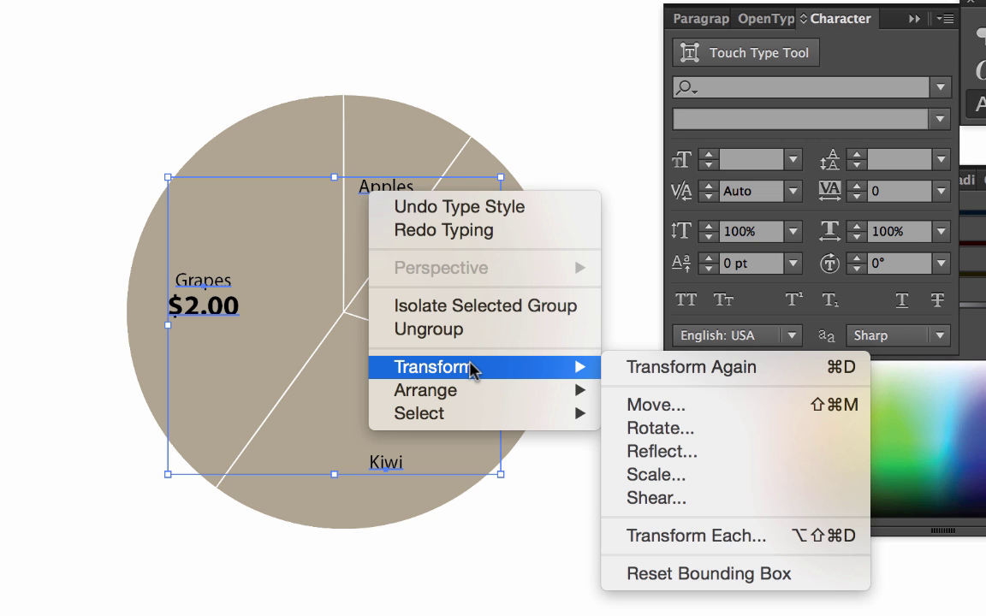
click(466, 330)
click(520, 136)
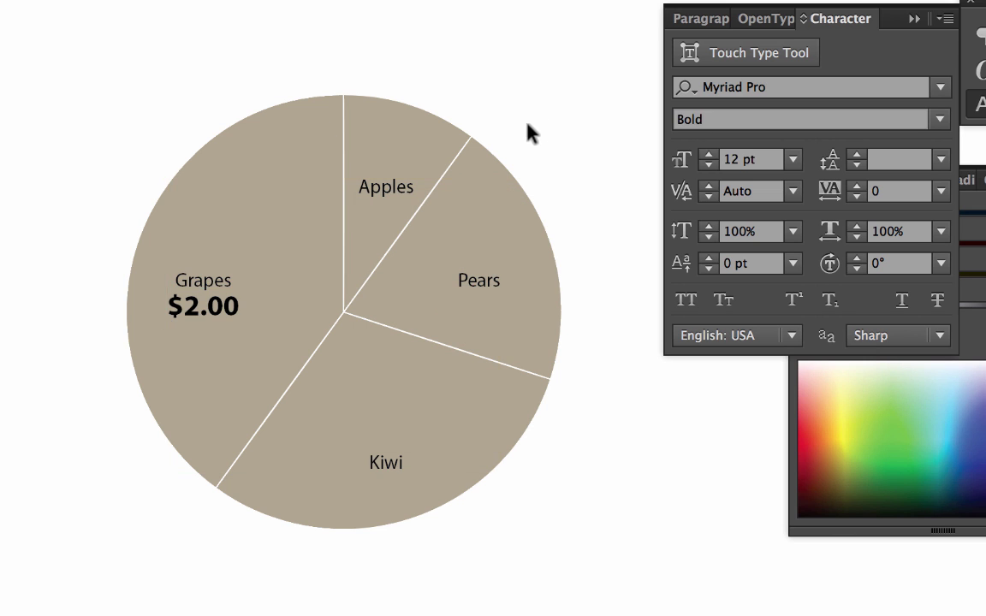
Step: Raise the Apples, Pears and Kiwi labels and copy the bold $2.00 price
drag(381, 197, 379, 170)
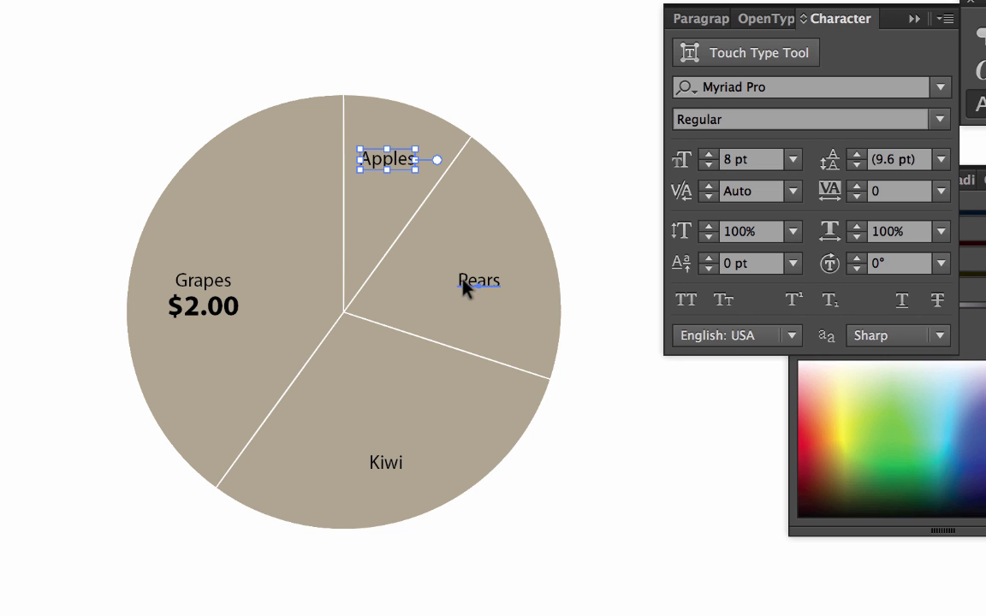
drag(462, 287, 463, 255)
drag(386, 455, 379, 417)
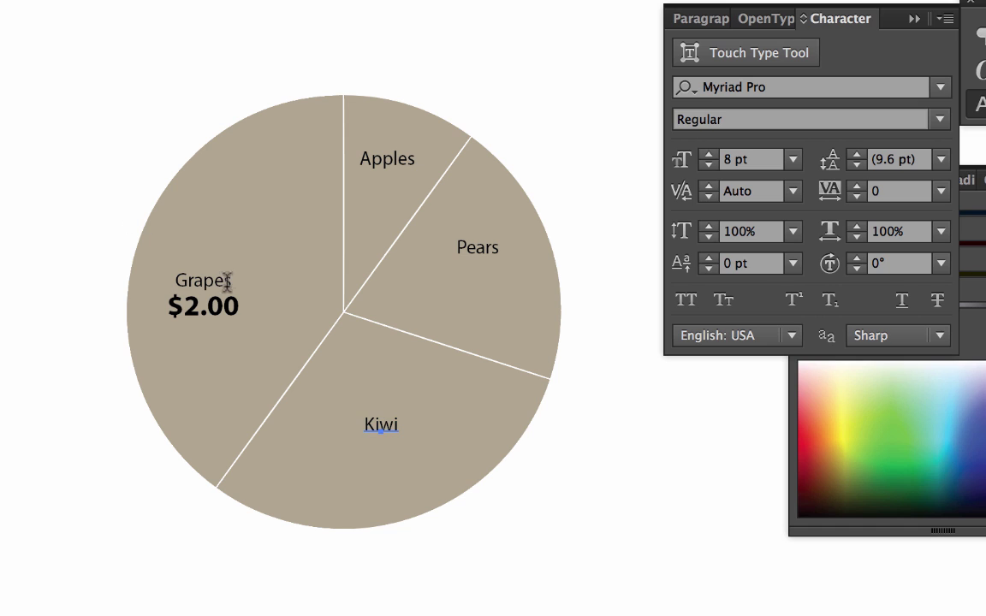
double_click(210, 308)
double_click(212, 310)
key(ctrl+c)
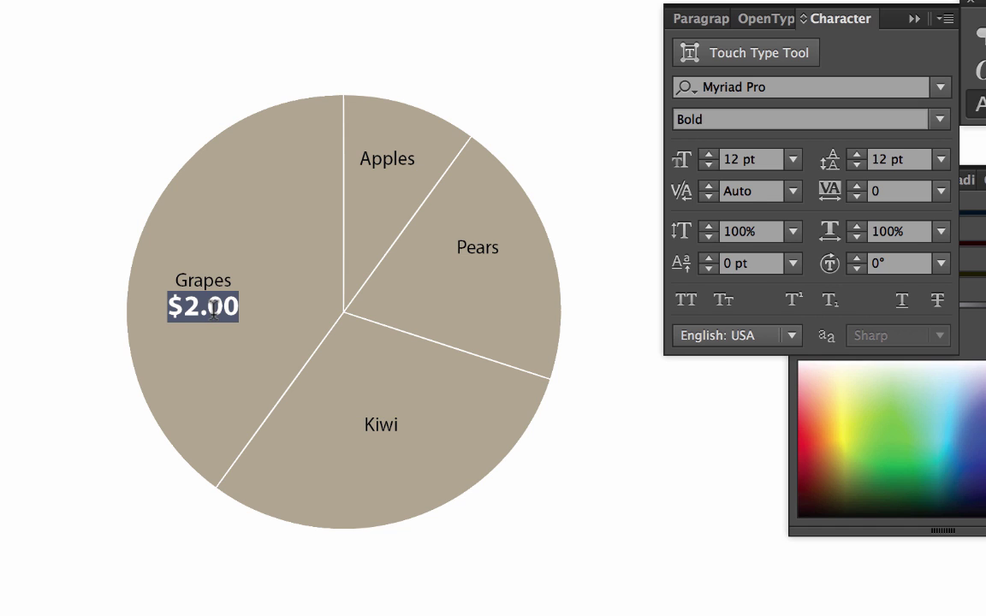
key(Escape)
Step: Paste the bold price on new lines under Pears, Apples and Kiwi
click(498, 248)
key(Return)
key(ctrl+v)
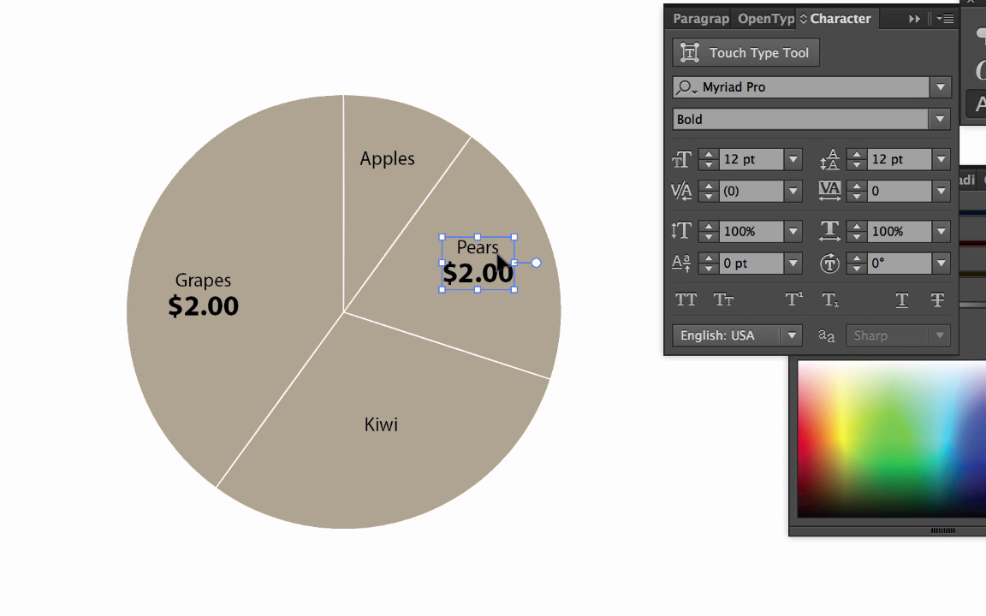
click(413, 160)
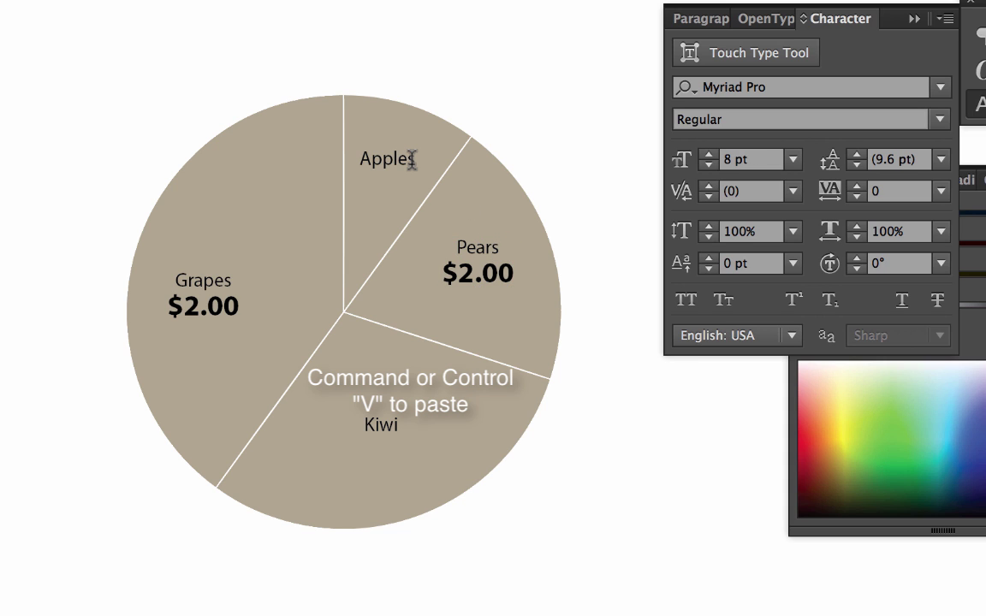
key(Return)
key(ctrl+v)
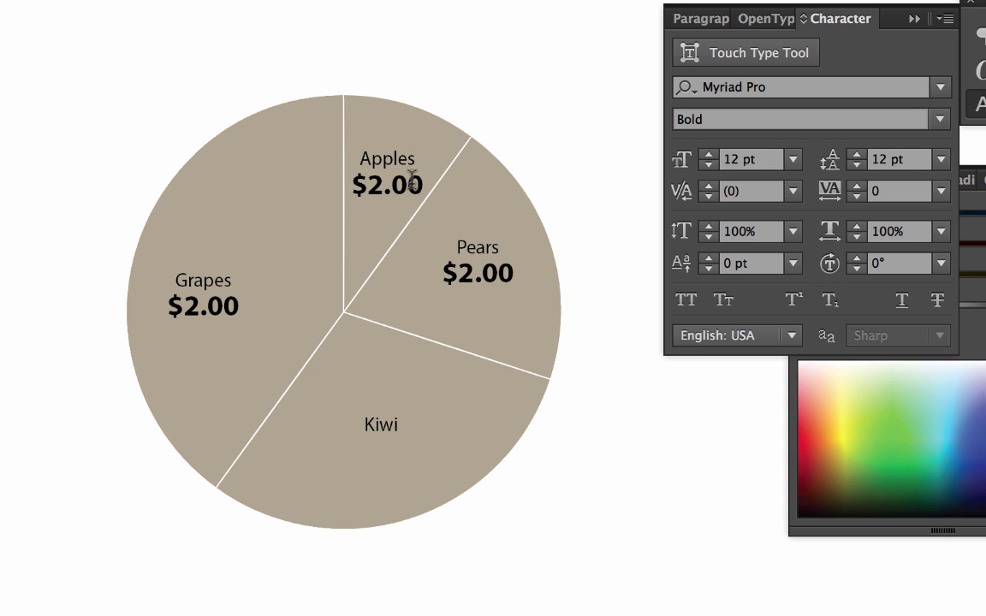
click(399, 420)
key(Return)
key(ctrl+v)
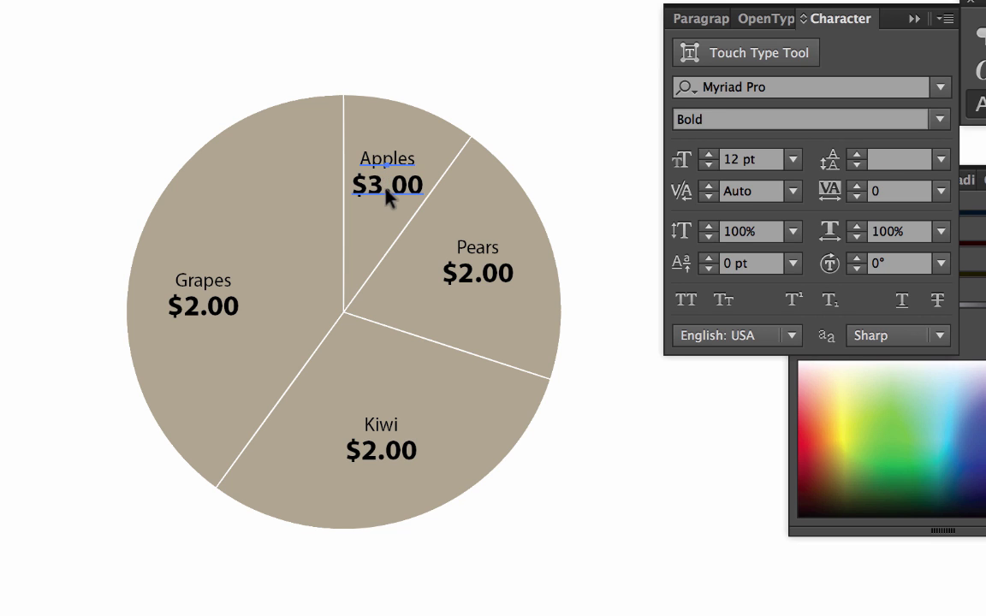
Step: Change the Apples price to $3.00 and nudge the Apples label slightly higher
key(Escape)
drag(386, 189, 387, 175)
click(448, 92)
Step: Draw a text frame above the pie, type 'Fruit prices' and paste the Lorem Ipsum paragraph
scroll(445, 92, up, 3)
scroll(445, 93, right, 2)
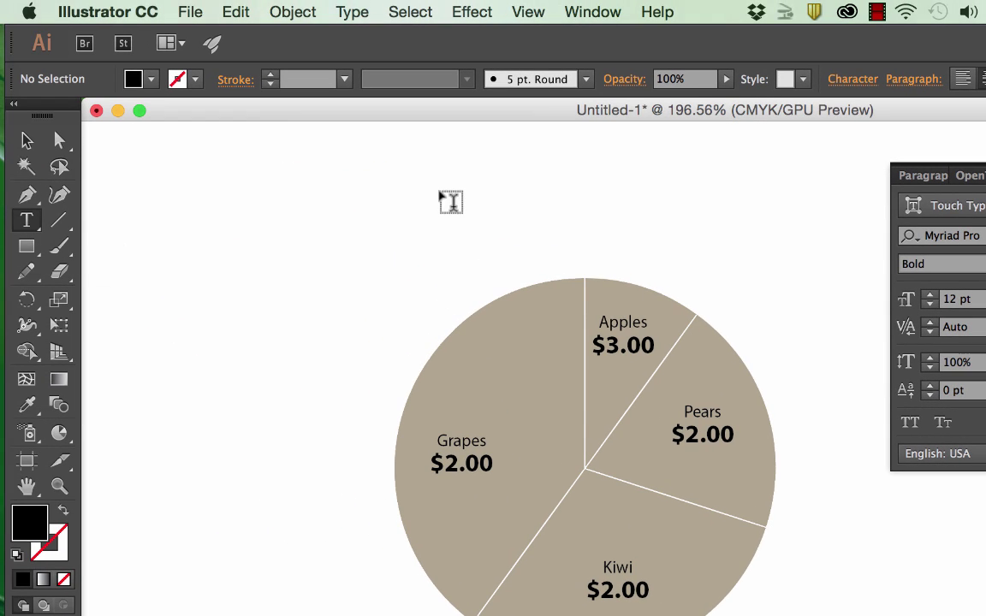
drag(406, 154, 759, 260)
text(Fruit prices)
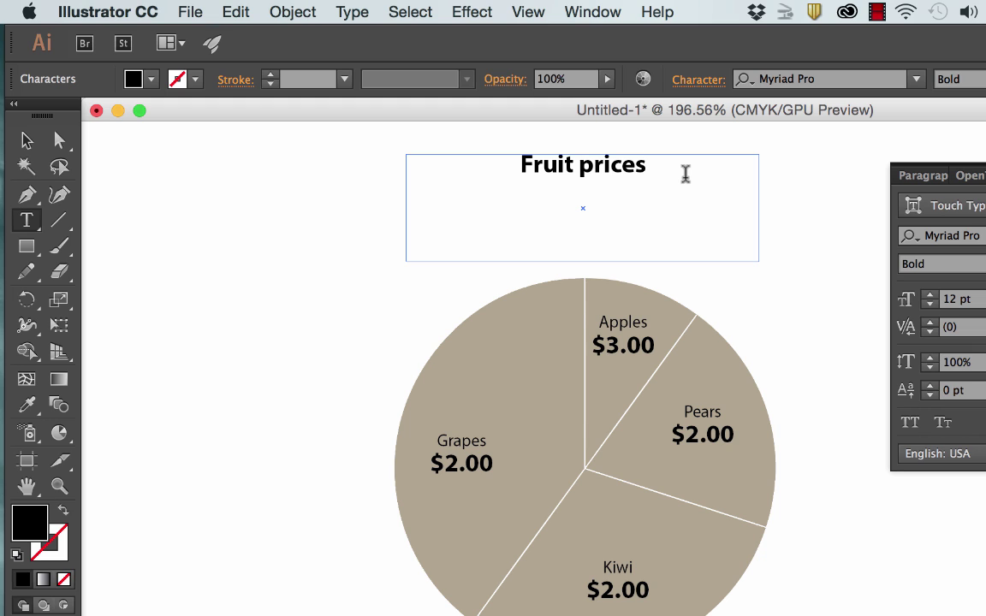
key(Escape)
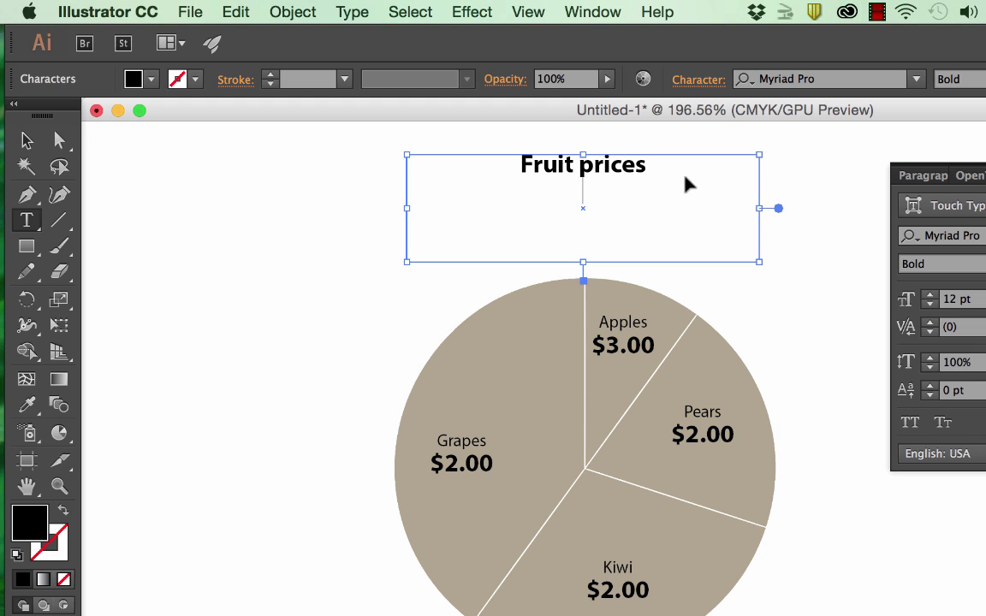
click(689, 184)
text(Lorem Ipsum has been the industry's standard dummy text ever since the)
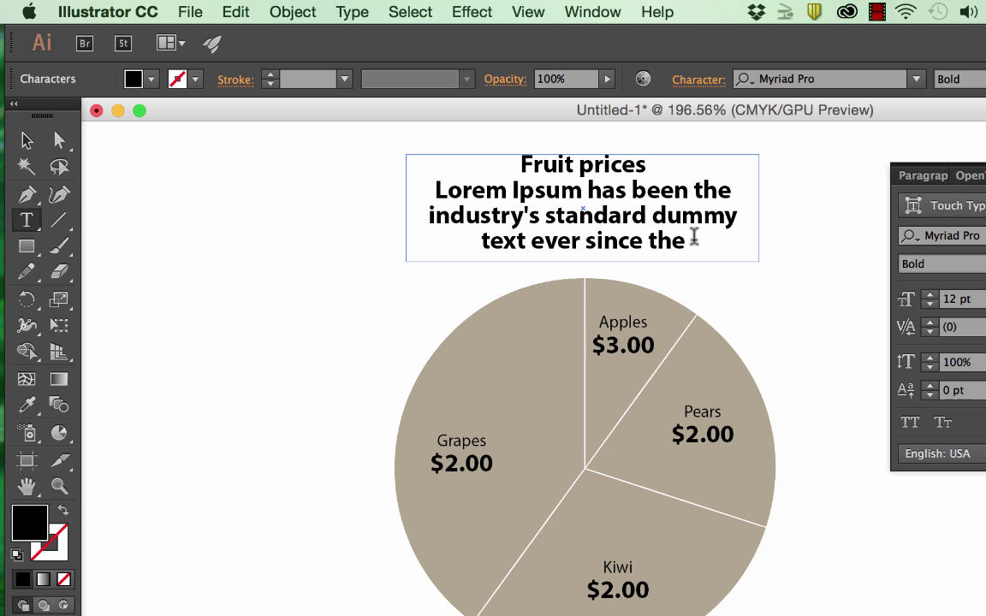
Step: Set the Lorem Ipsum paragraph to 8 pt Regular with 10 pt leading
drag(689, 241, 424, 194)
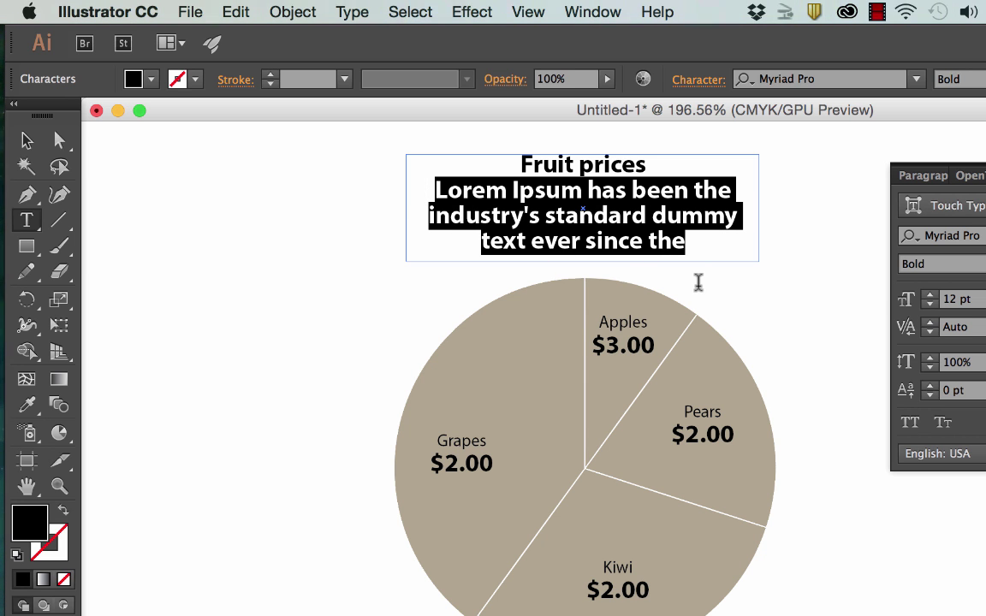
double_click(953, 299)
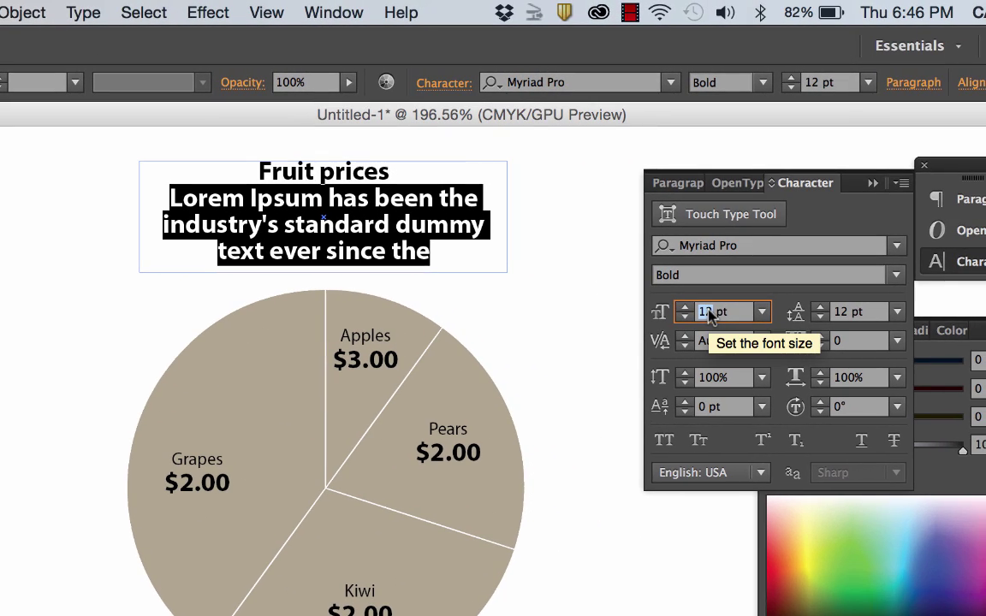
text(8)
key(Return)
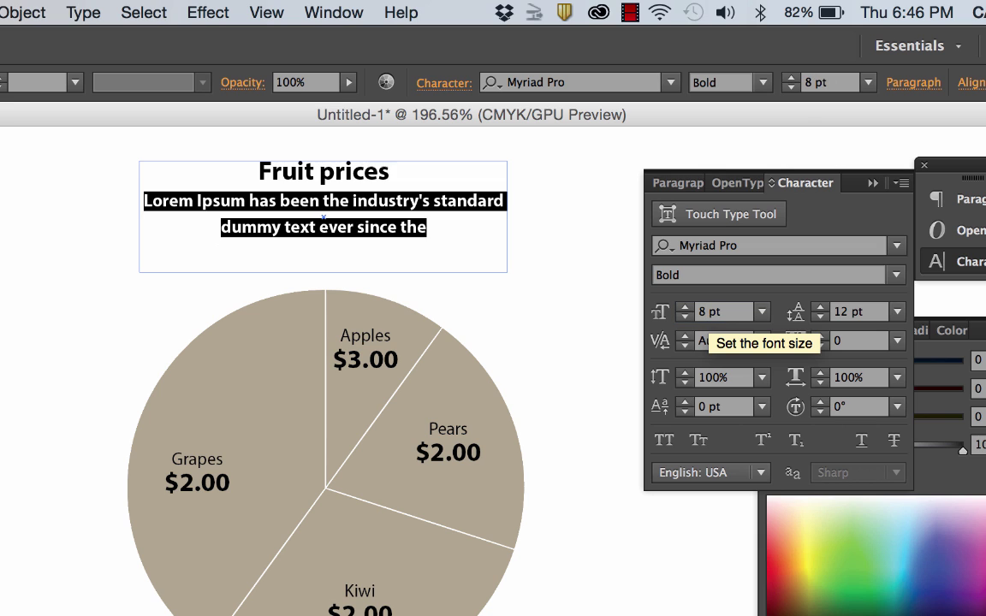
click(896, 275)
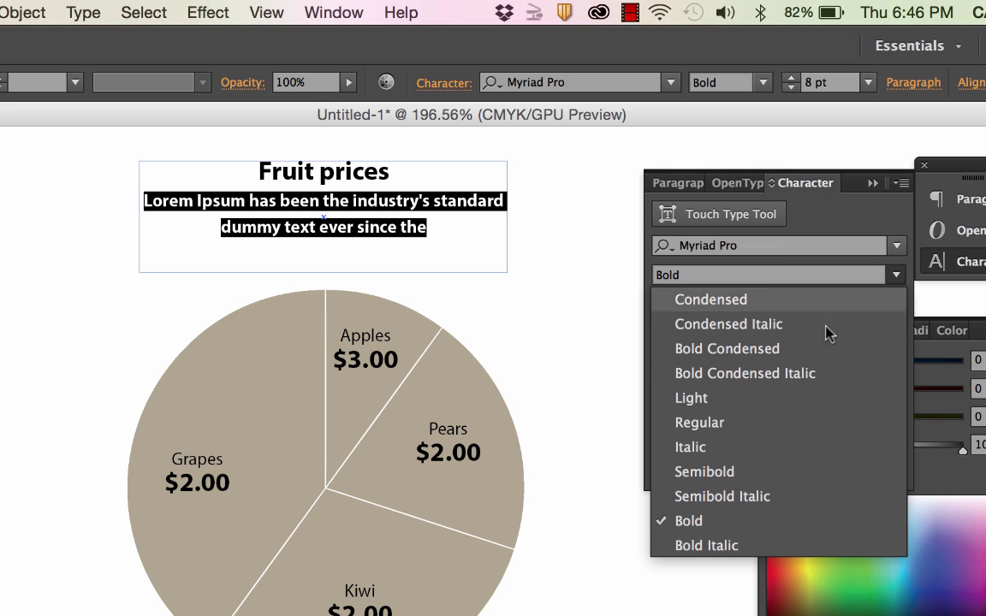
click(728, 430)
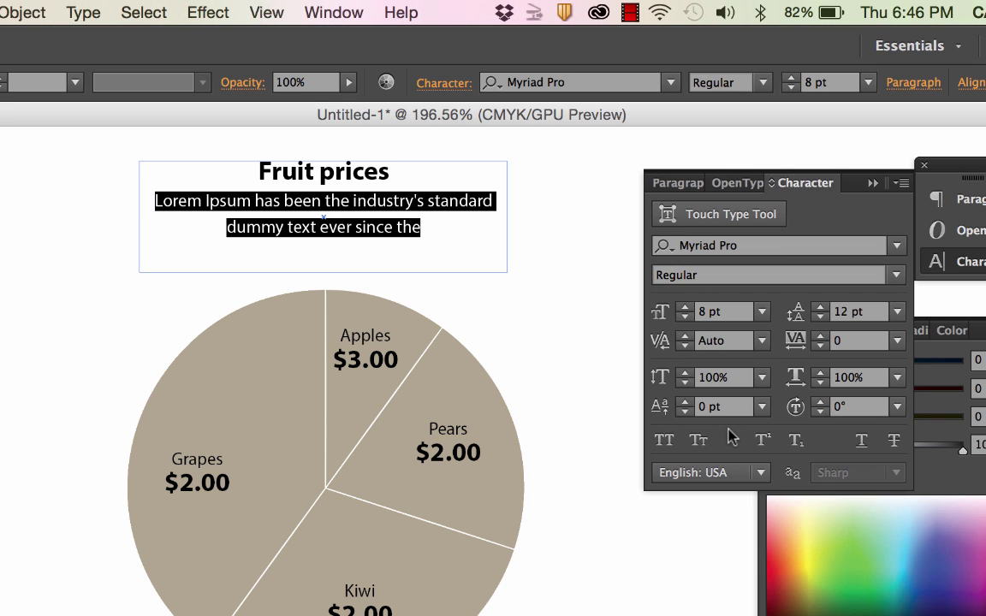
click(838, 312)
text(10)
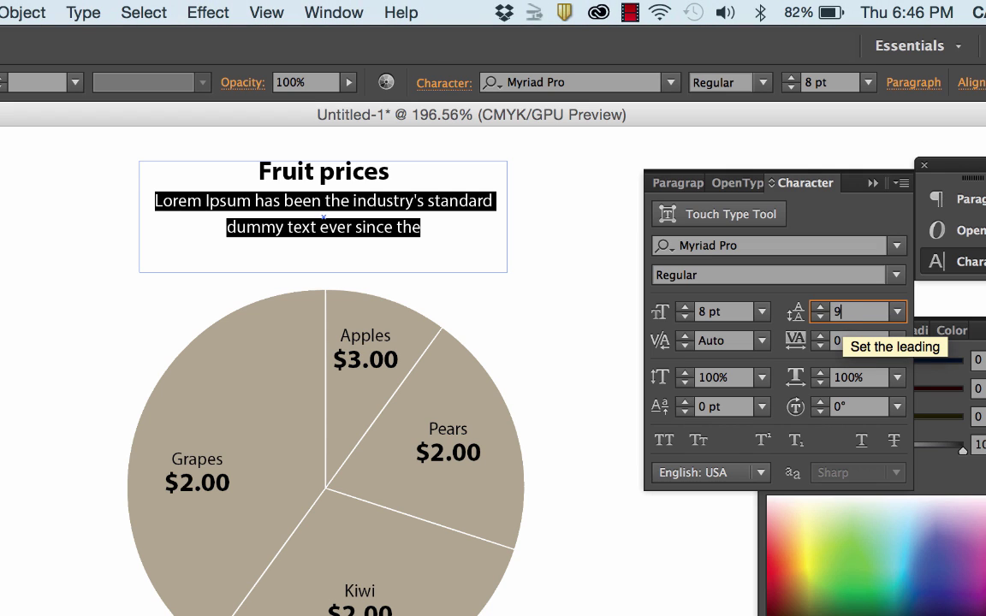
key(Return)
Step: Append 'etc. more text here' and an italic 'Price per pound' line with 10 pt leading
click(429, 214)
text(etc. mor)
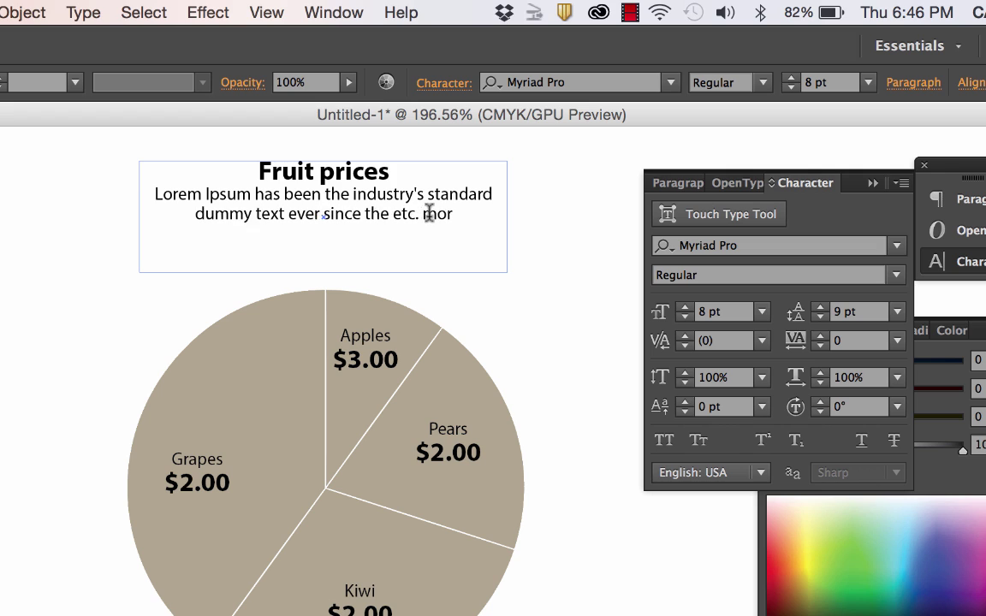
text(e text here)
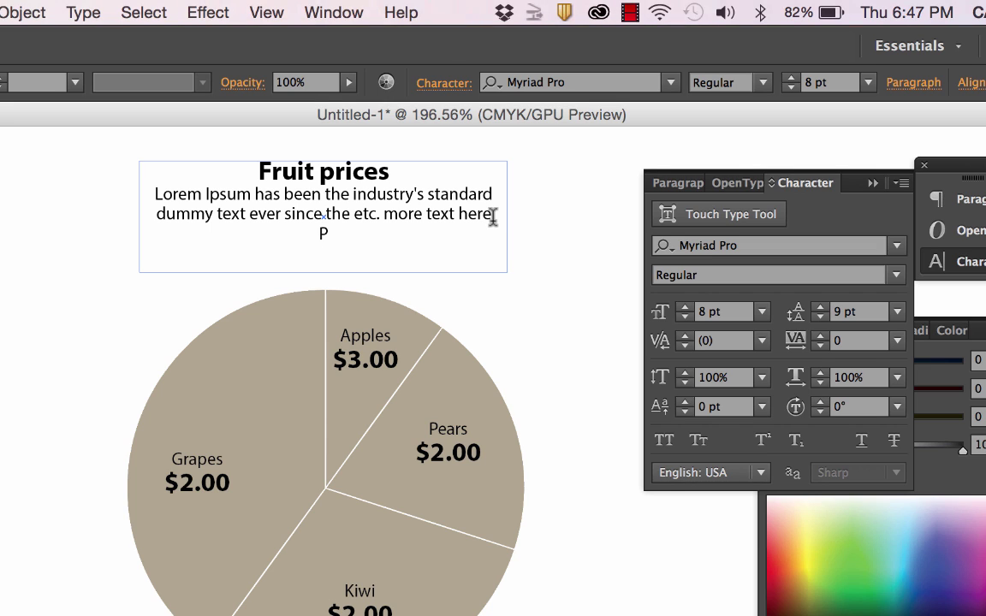
text(Price per pound)
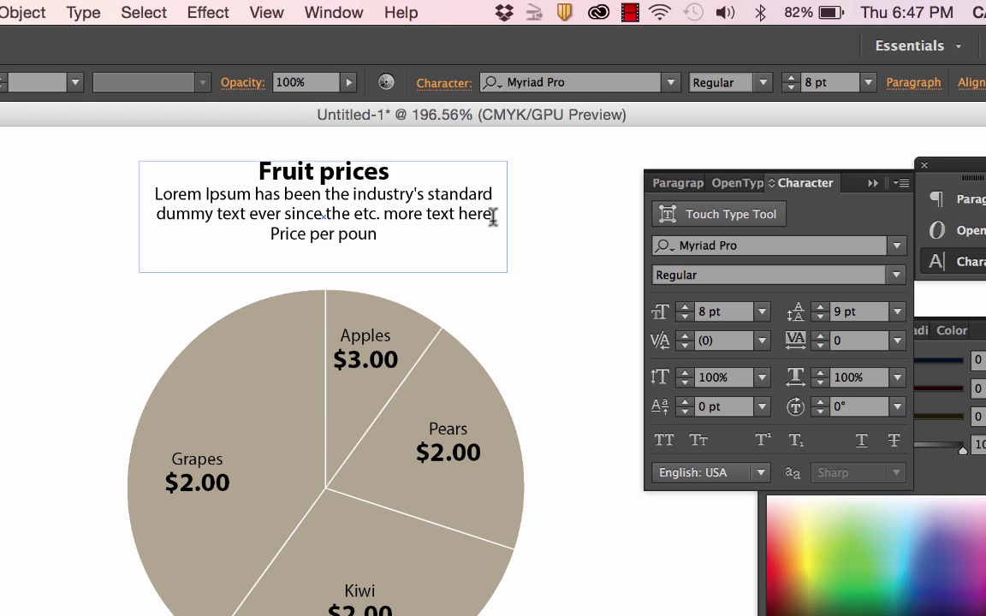
triple_click(282, 233)
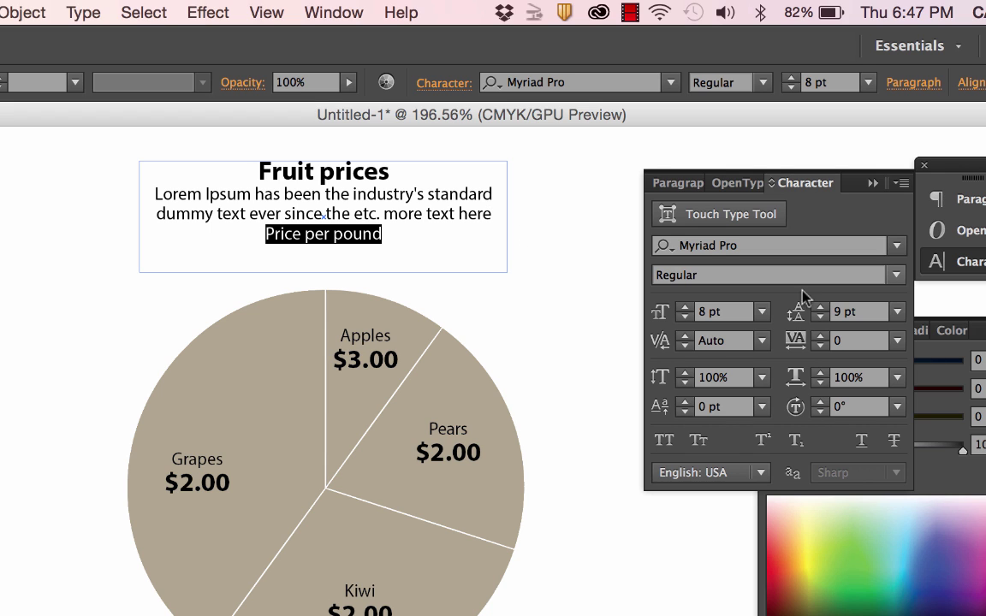
click(896, 275)
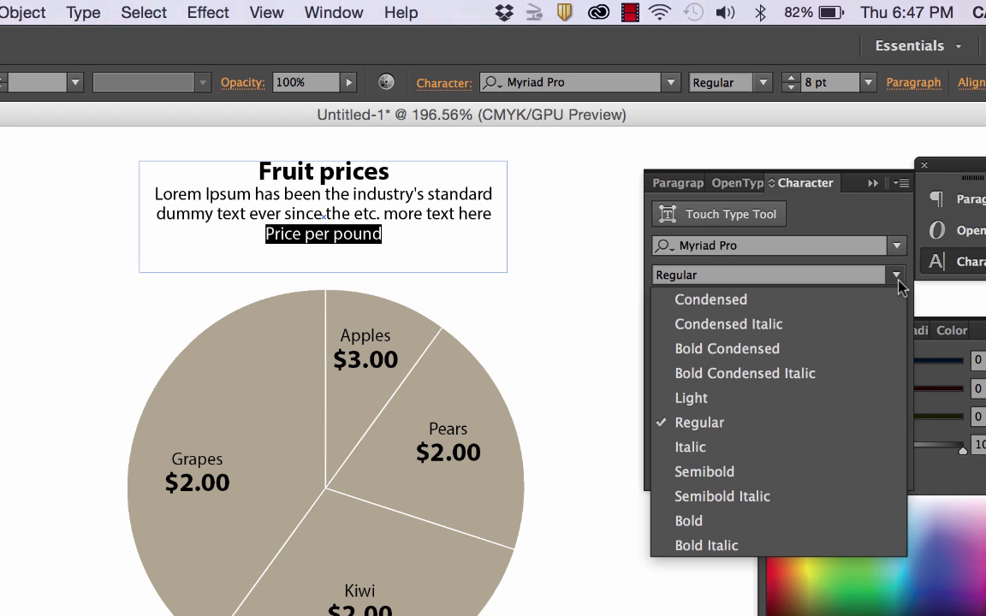
click(770, 446)
click(355, 232)
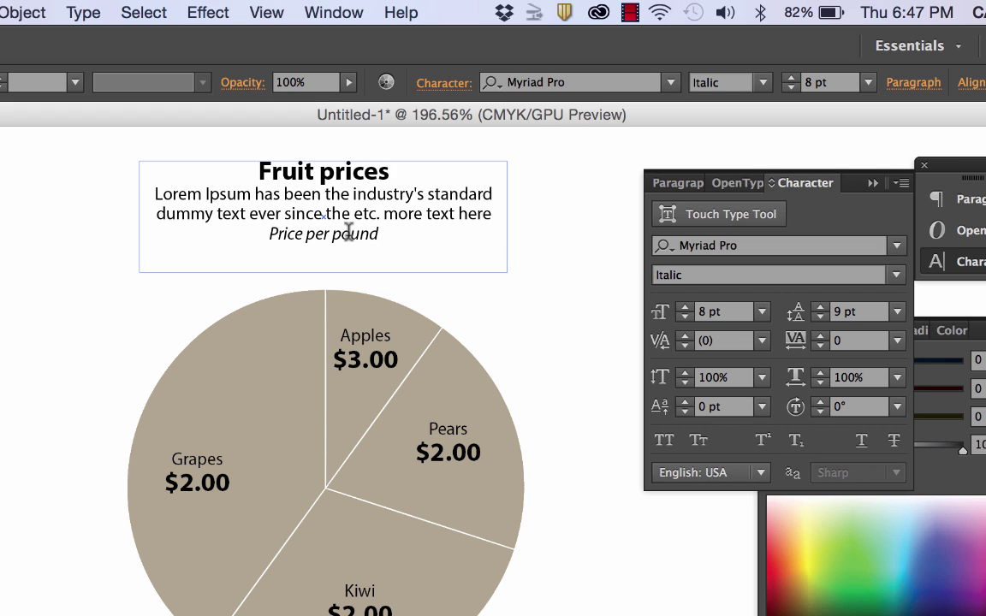
triple_click(338, 234)
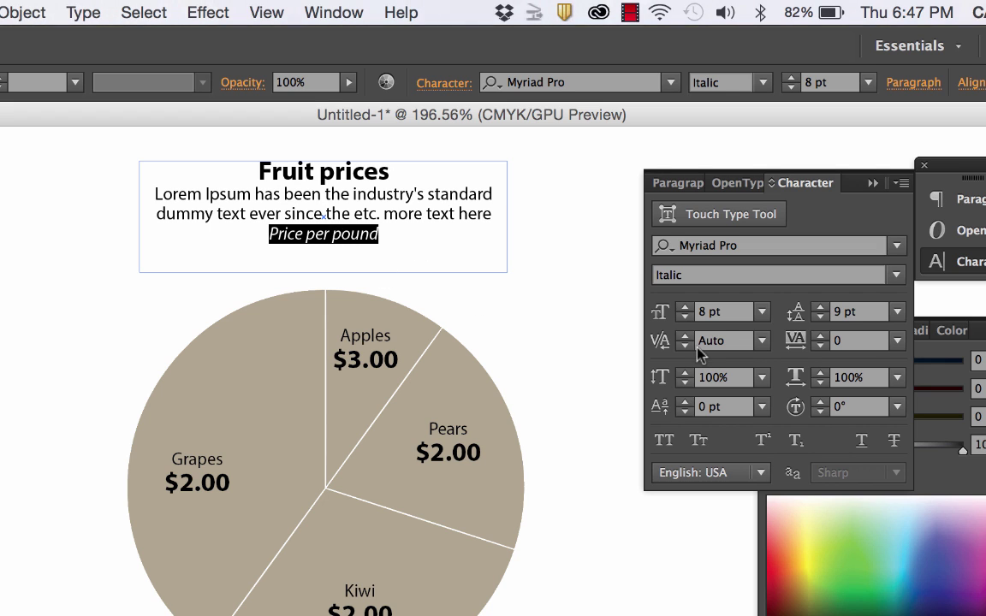
click(819, 306)
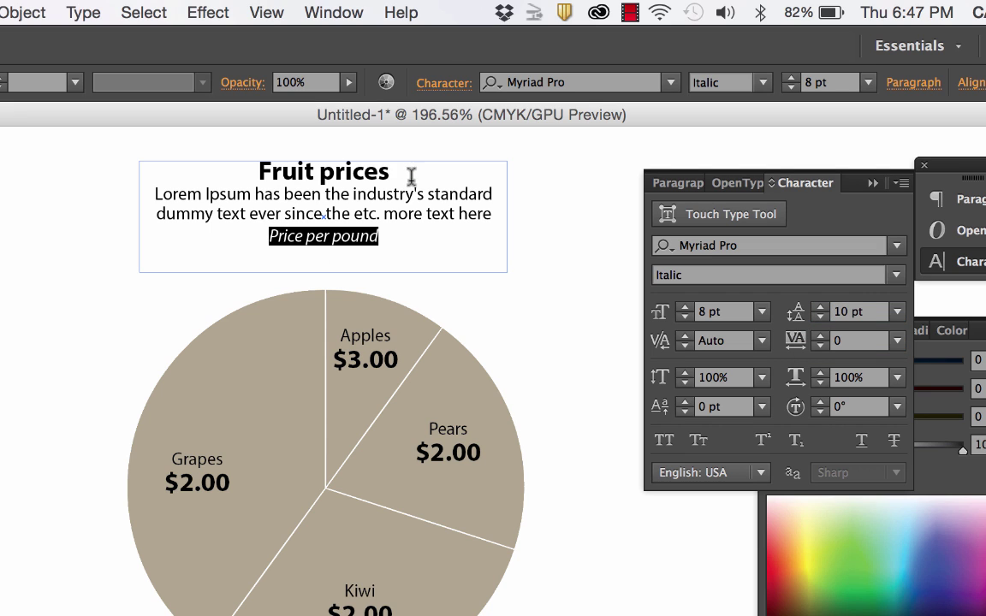
Step: Enlarge the 'Fruit prices' title to 16 pt
double_click(354, 171)
drag(257, 170, 403, 163)
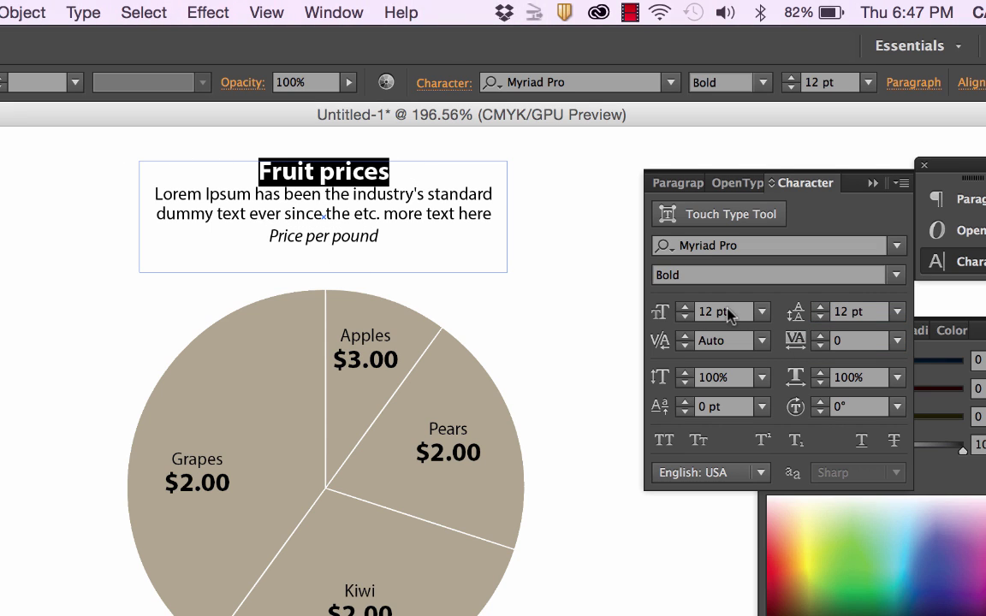
click(655, 314)
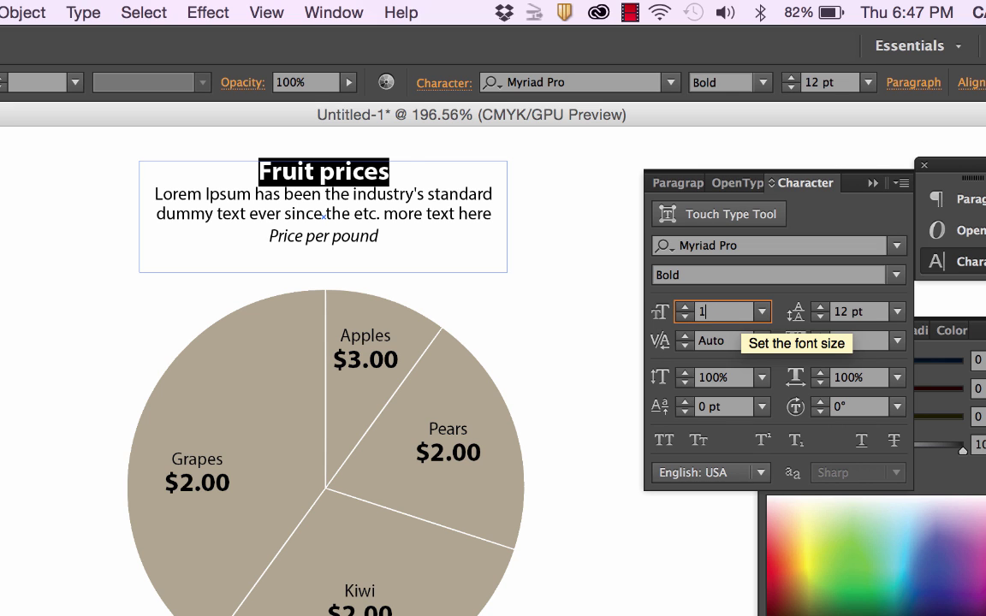
text(16)
key(Return)
Step: Group all the pie chart pieces together
super+click(22, 370)
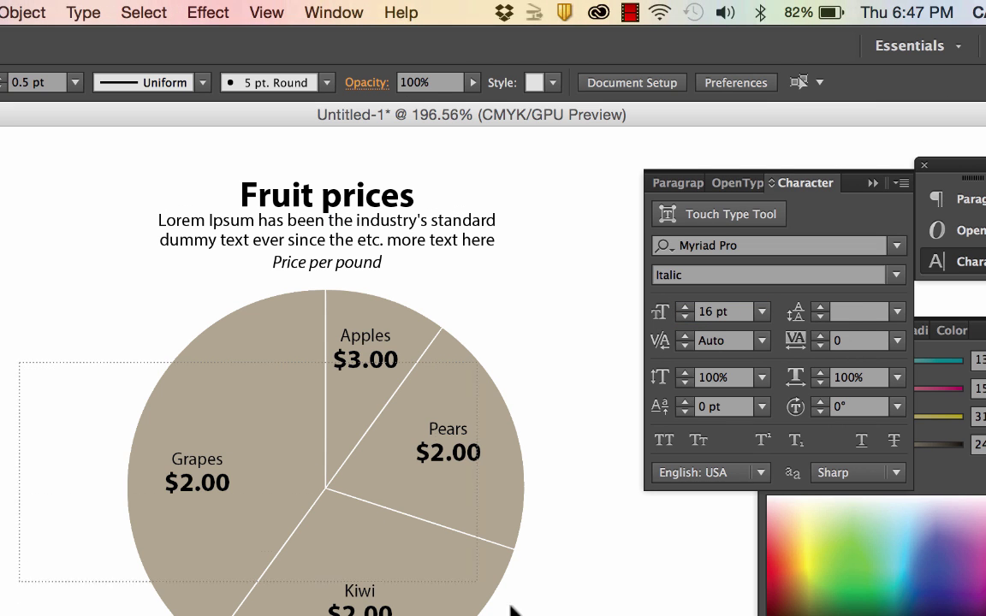
drag(500, 596, 500, 596)
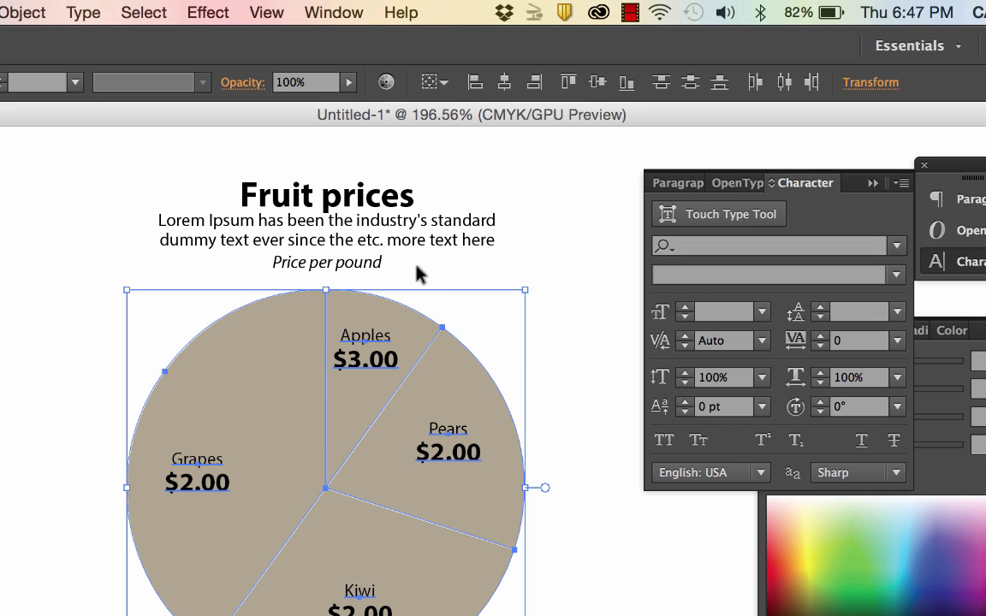
key(super+g)
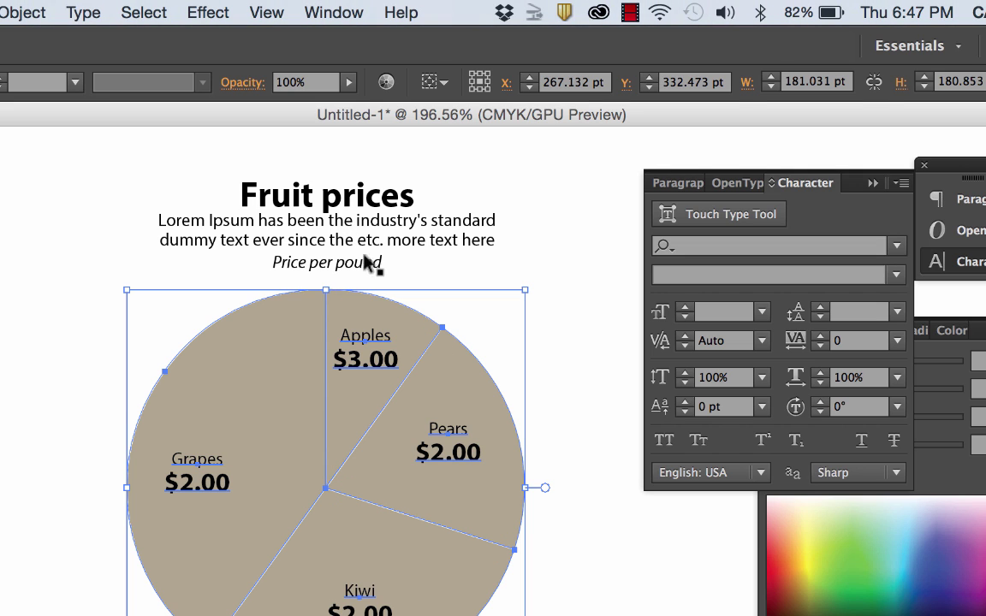
click(38, 424)
click(325, 379)
Step: Horizontally centre the title text block and the pie chart on each other
shift+click(349, 246)
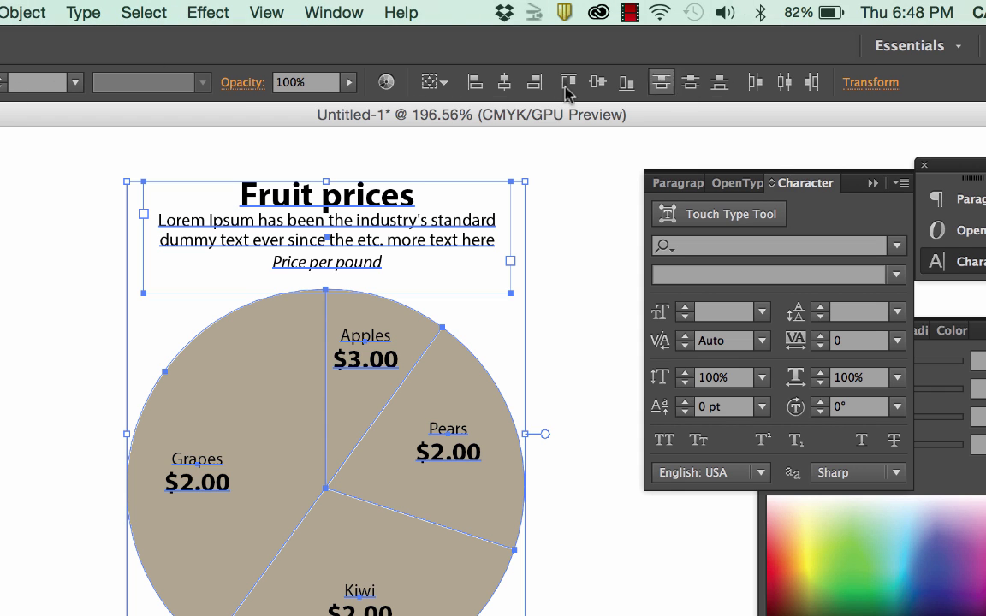
click(504, 82)
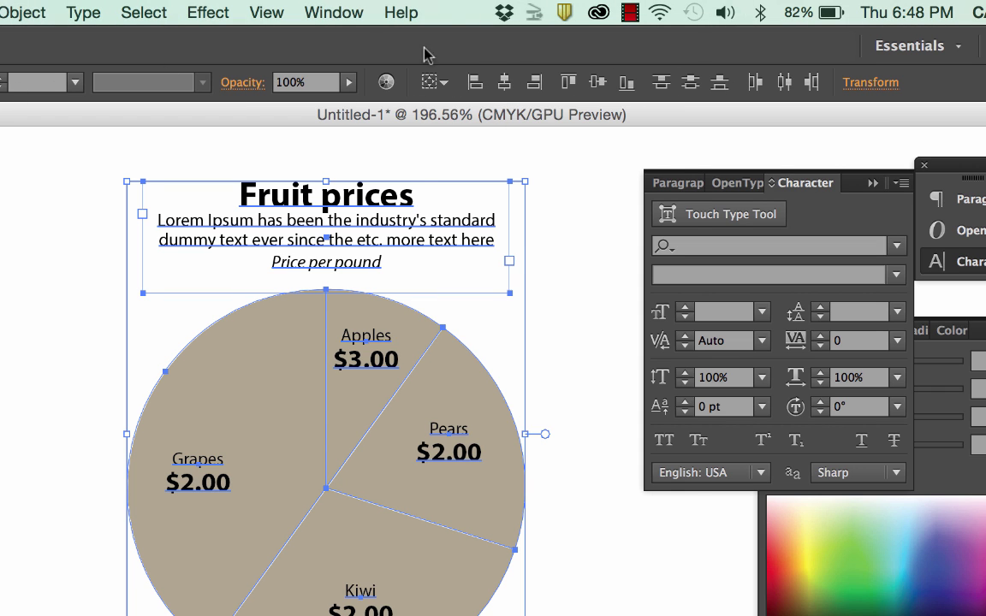
click(333, 12)
key(Escape)
key(super+shift+a)
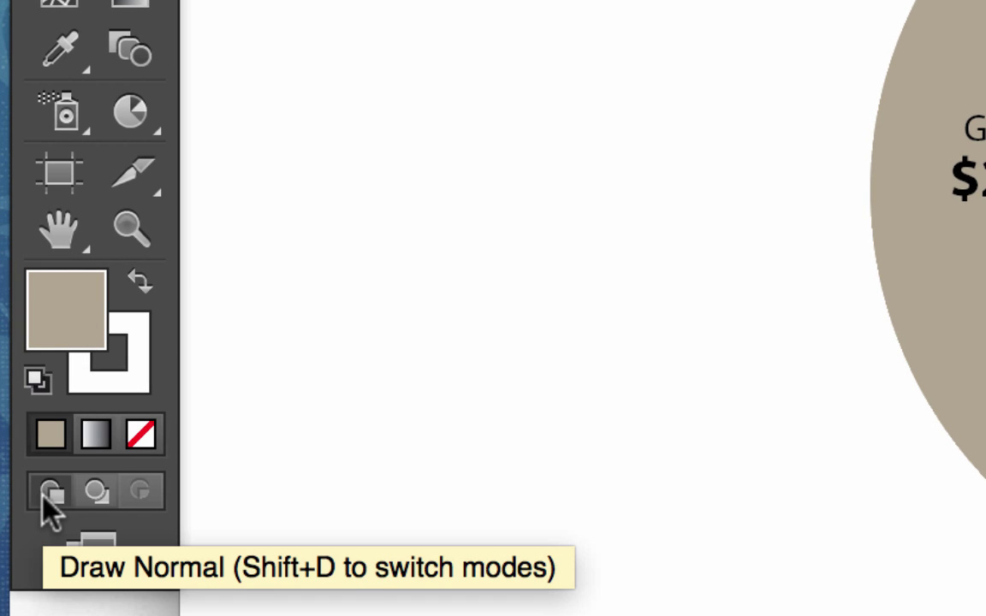
Step: Using Draw Behind mode, draw a rectangle covering the title and pie chart
click(96, 494)
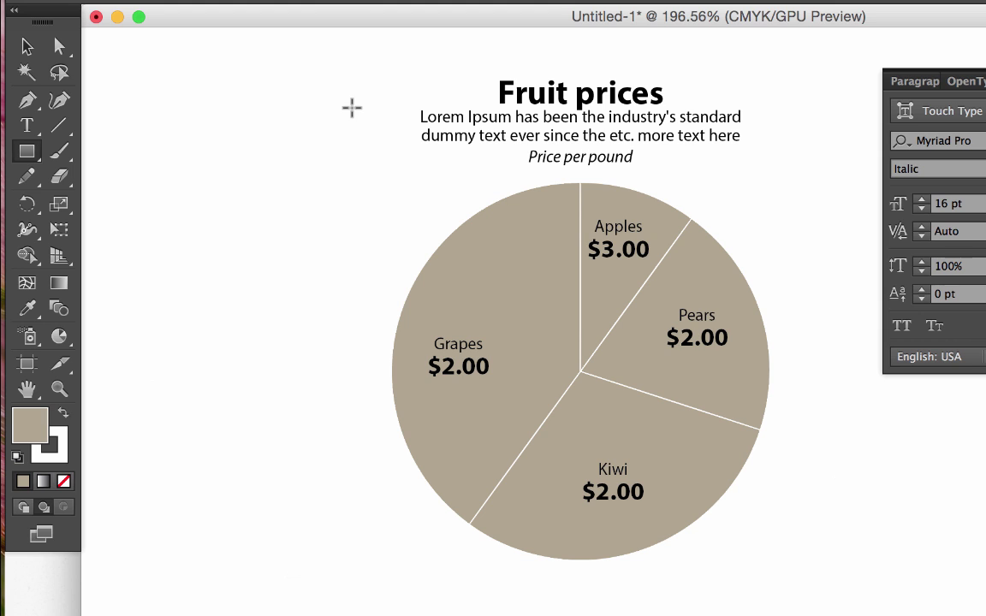
click(45, 258)
drag(356, 66, 806, 597)
click(30, 47)
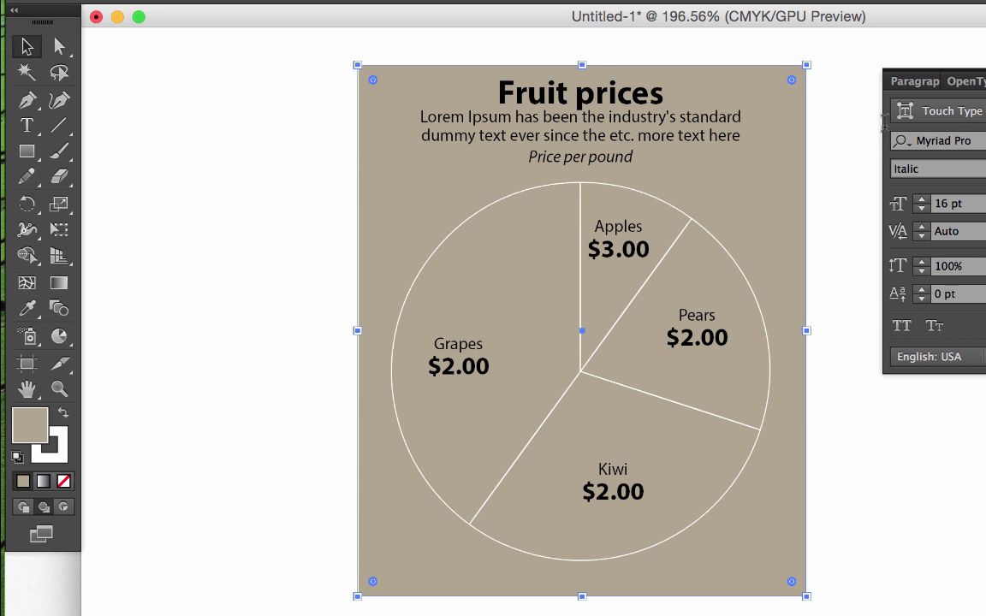
Step: Fill the rectangle with teal from the Earthtone swatch library
click(928, 238)
click(930, 264)
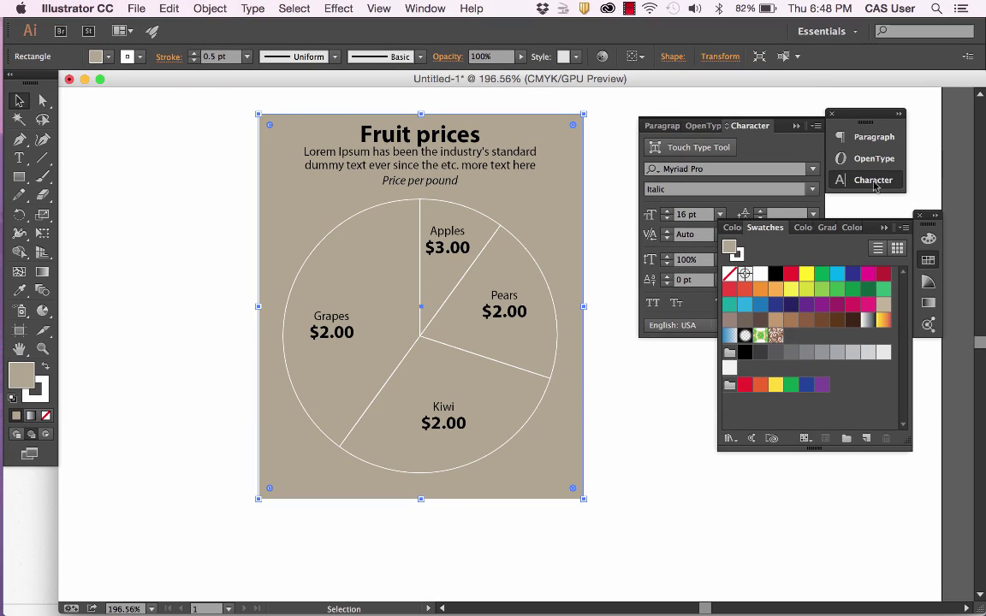
click(904, 227)
mouse_move(821, 538)
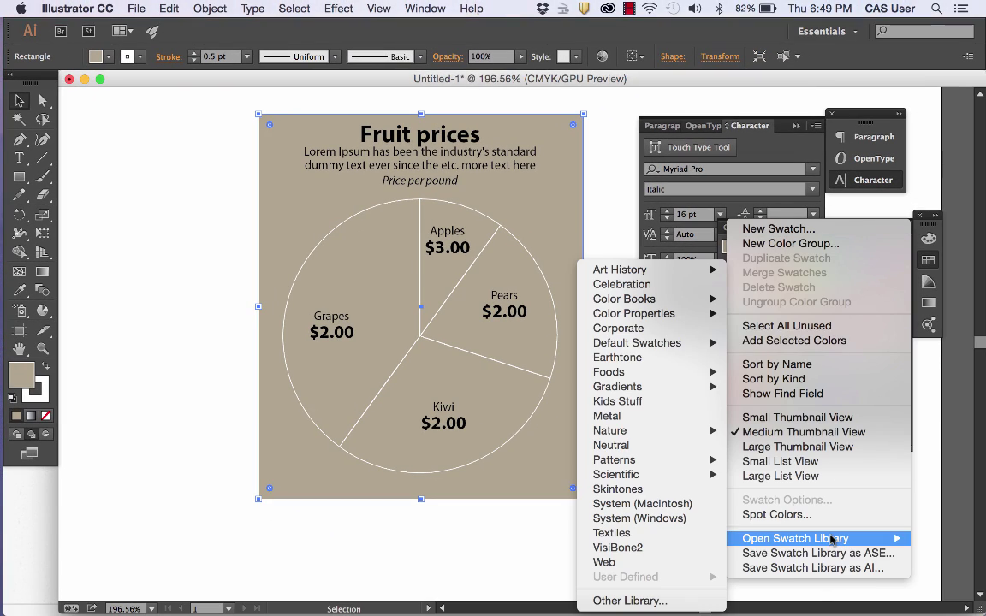
click(680, 358)
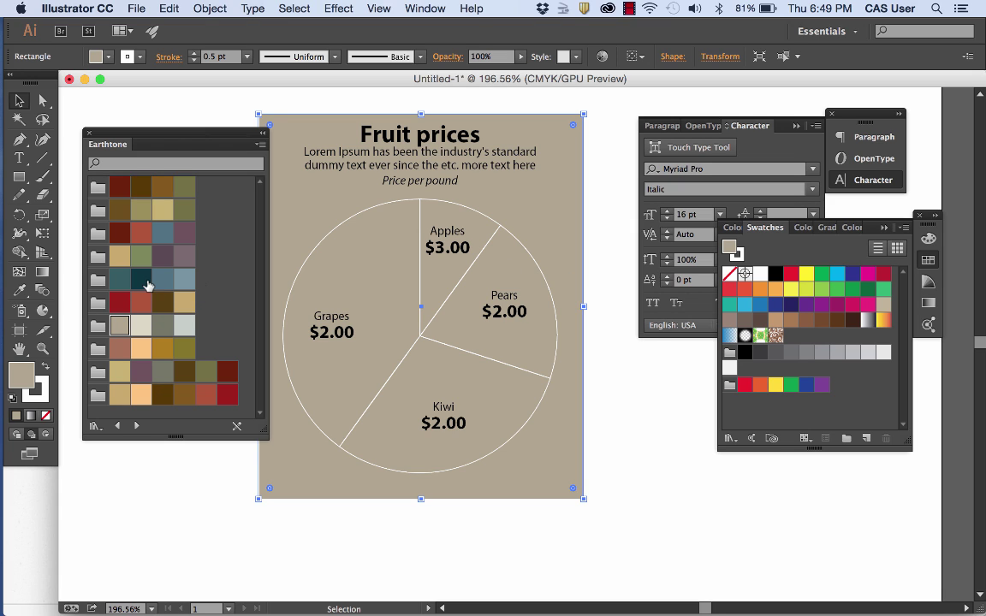
click(120, 279)
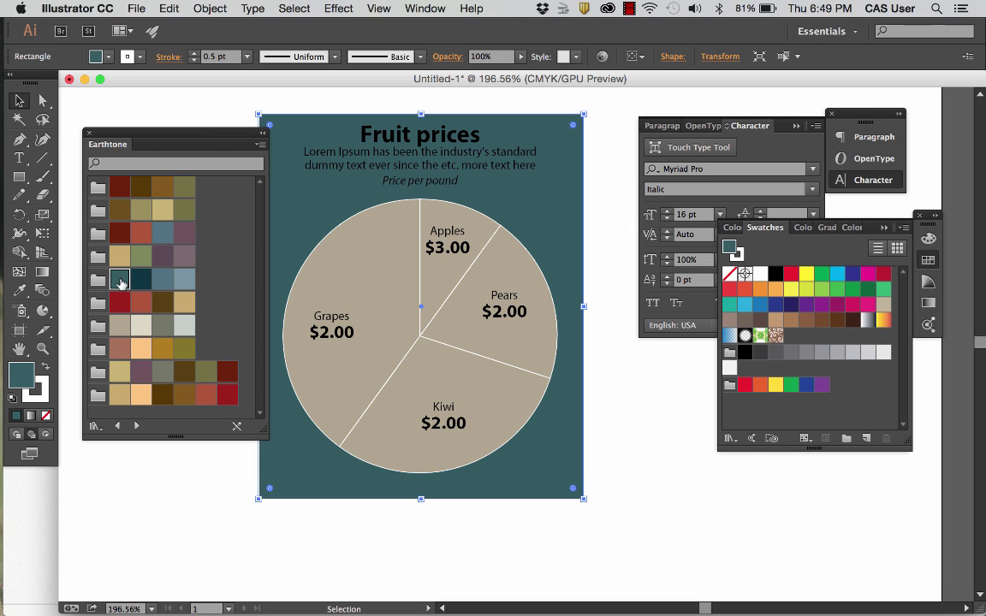
click(393, 153)
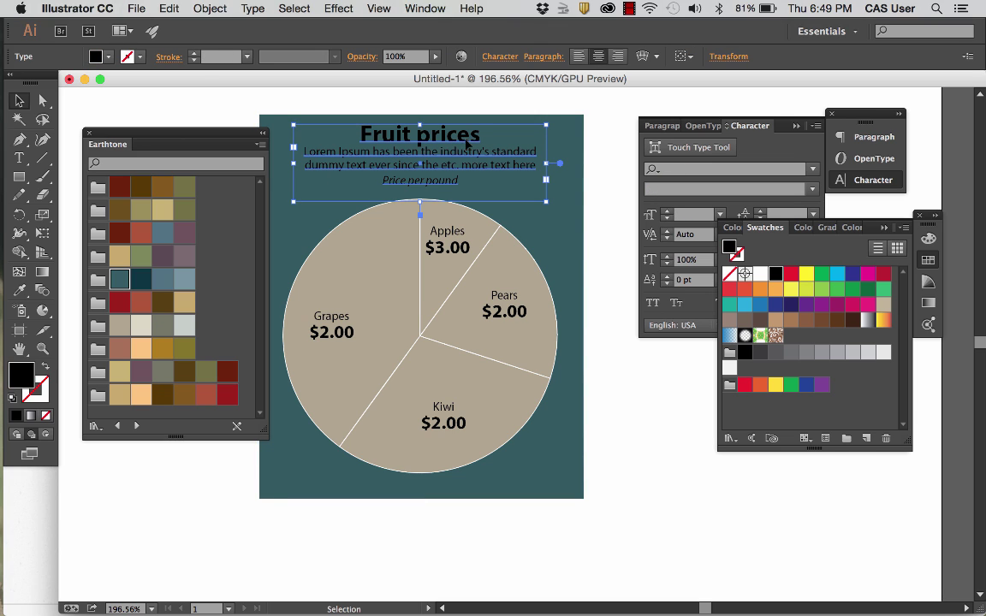
Step: Make the title and body text white at 80% opacity
click(88, 132)
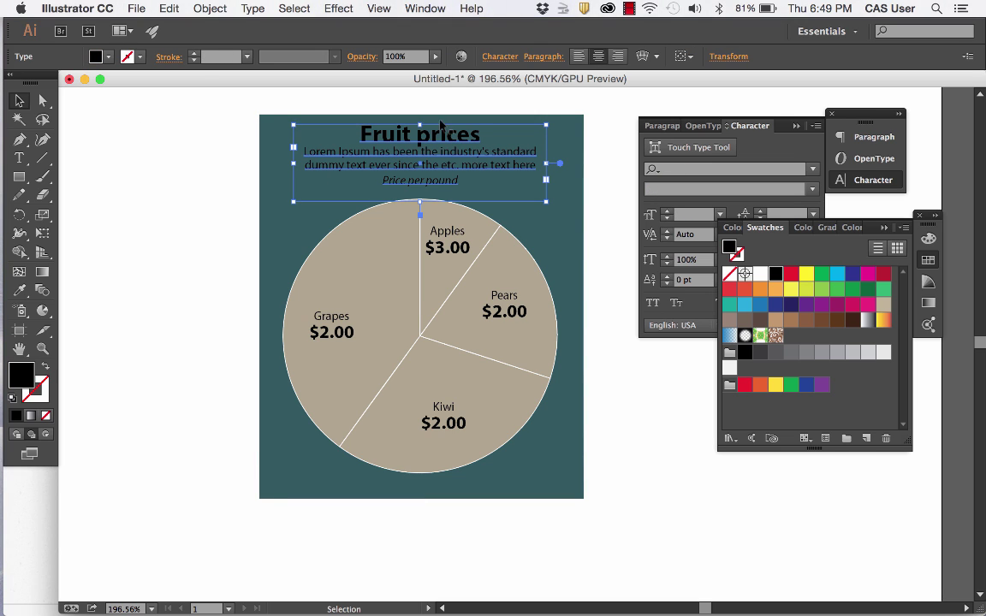
double_click(467, 166)
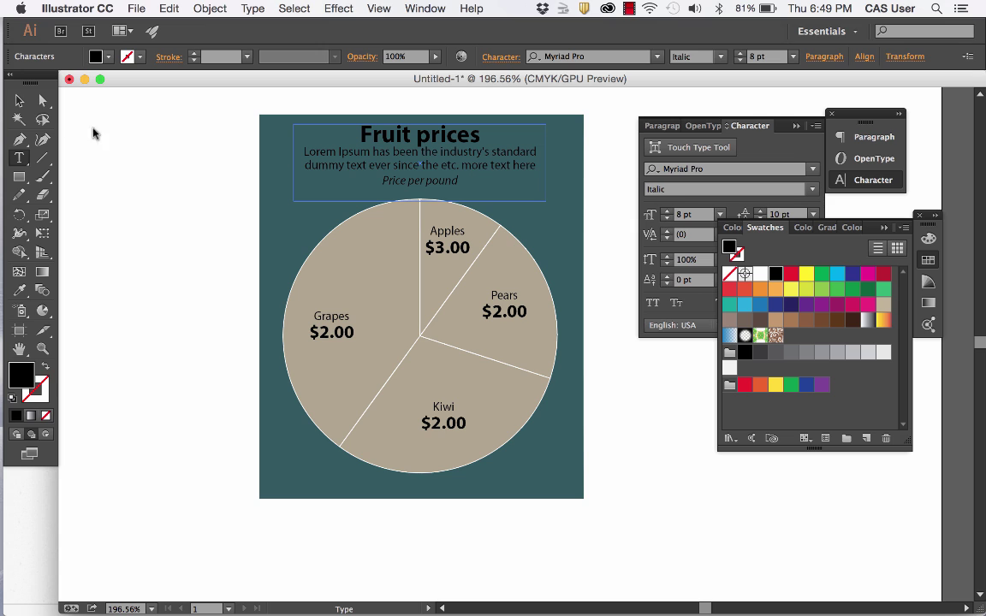
click(19, 100)
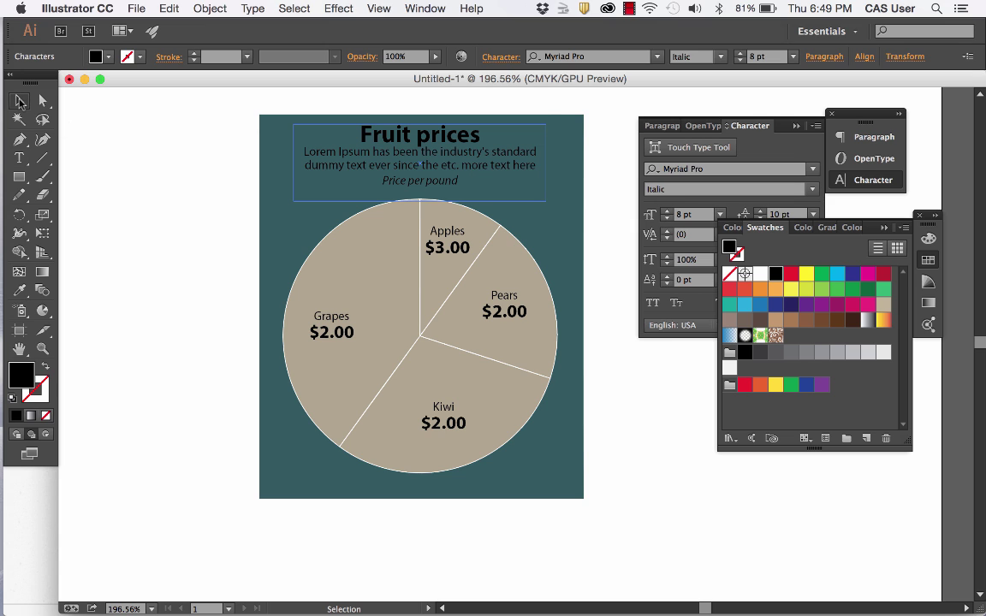
click(760, 273)
click(240, 276)
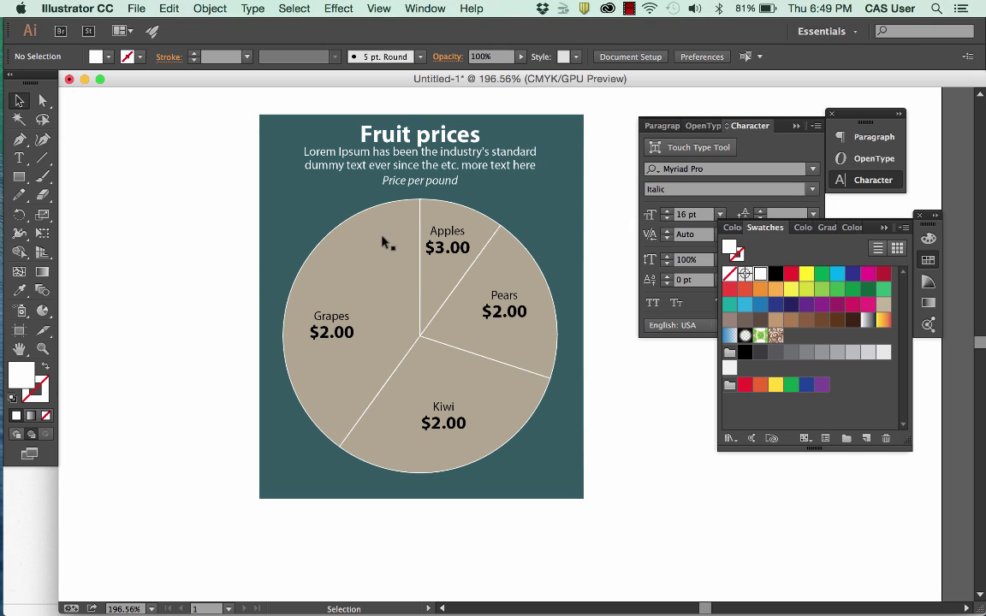
click(416, 170)
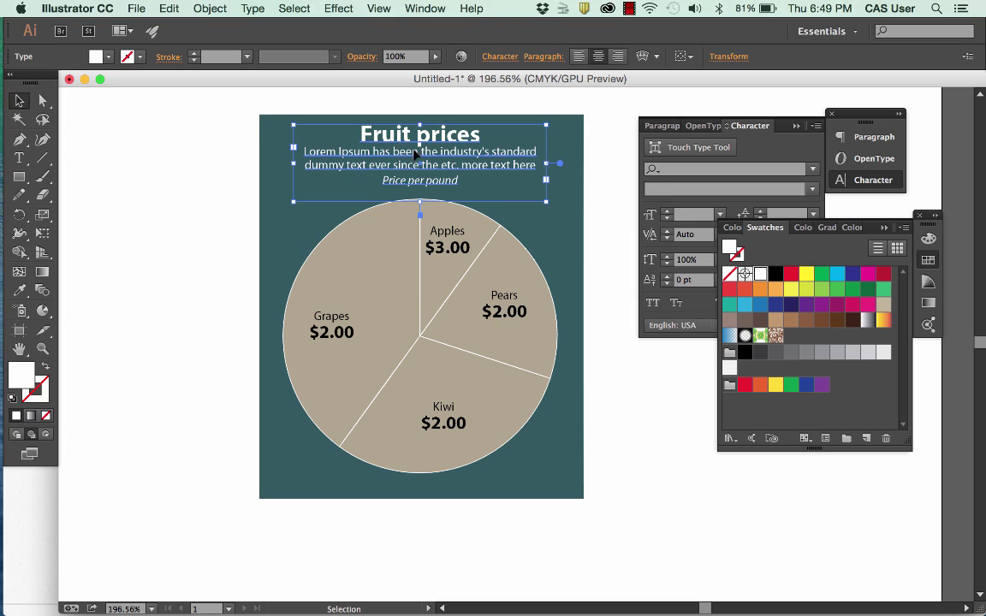
click(435, 56)
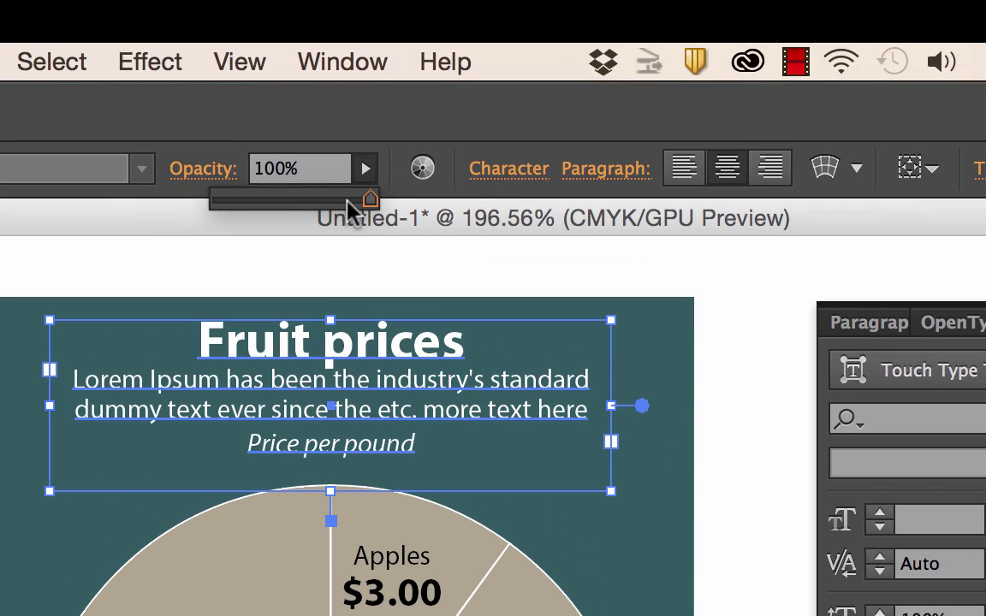
click(342, 202)
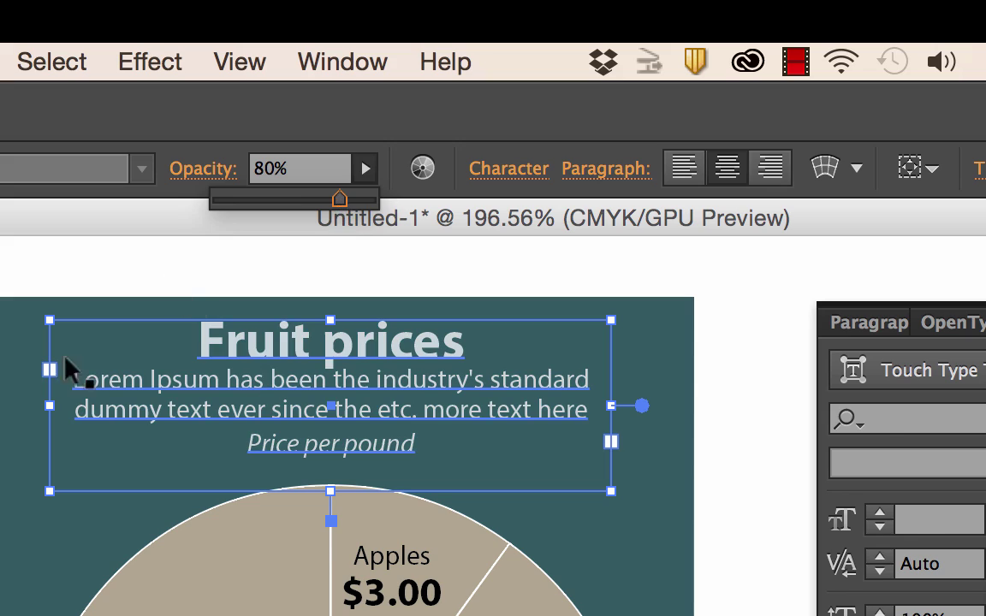
click(4, 409)
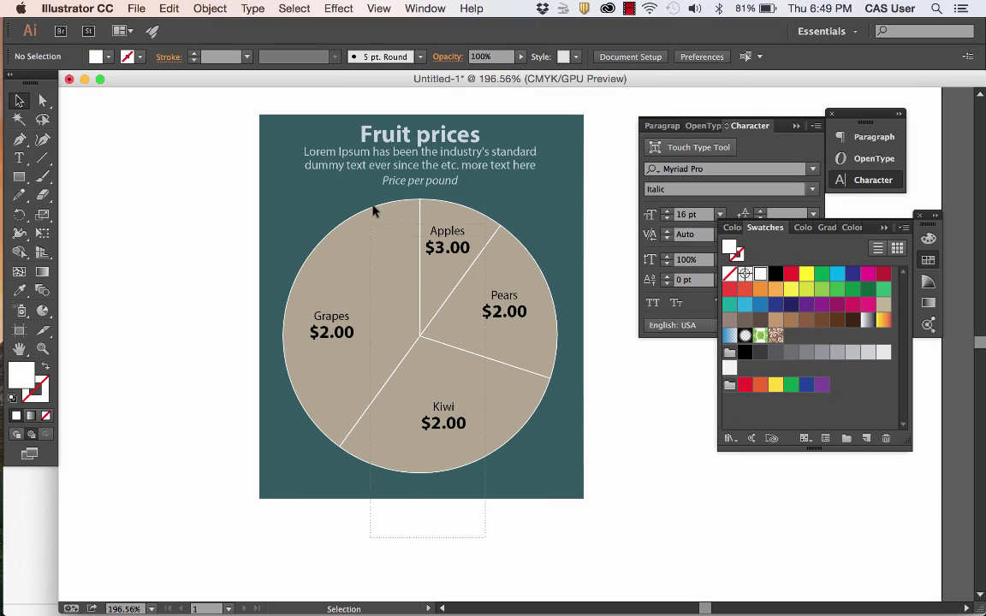
Step: Select all the artwork and centre it horizontally
key(super+a)
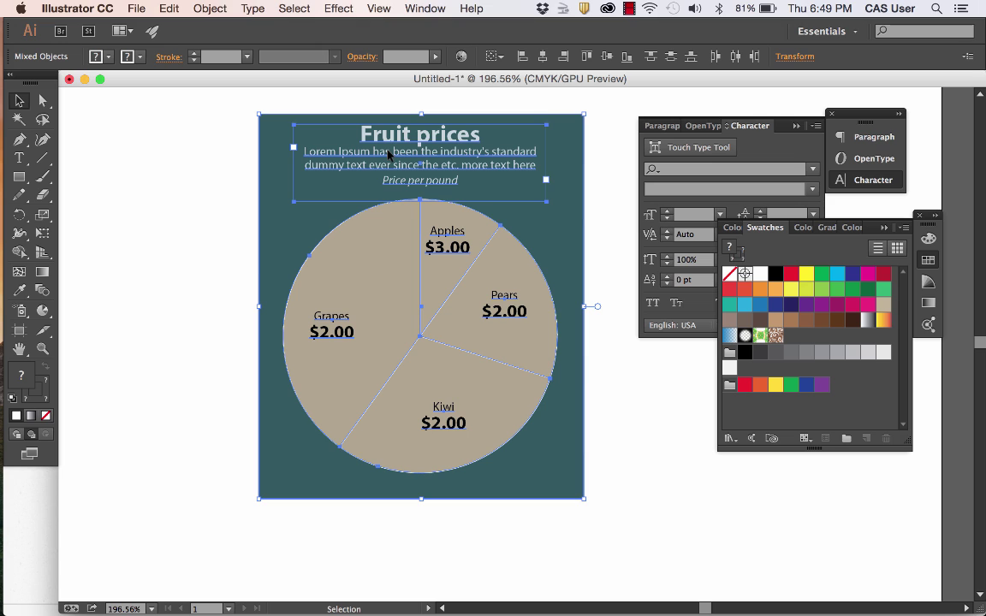
click(542, 56)
click(593, 173)
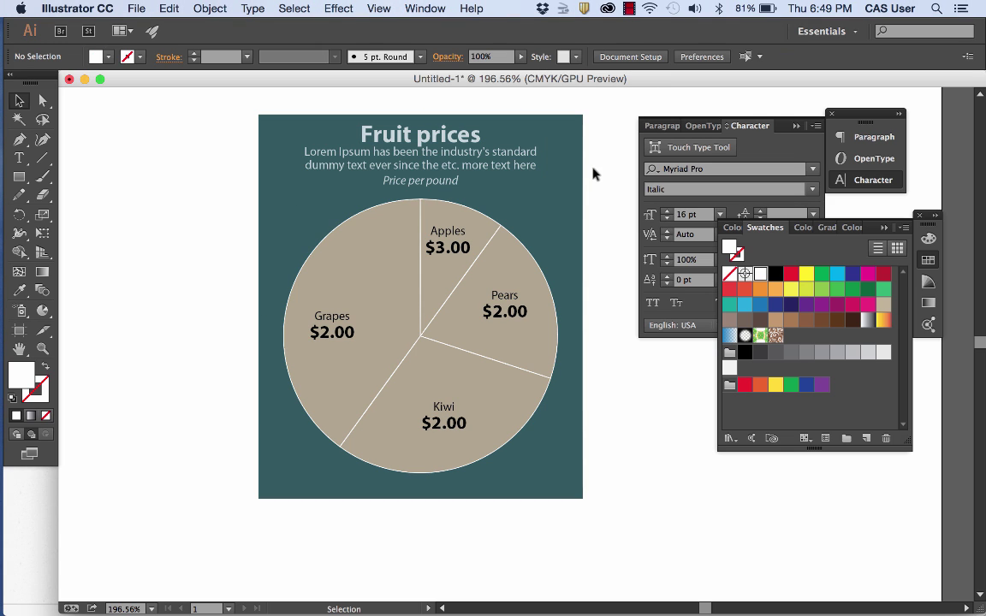